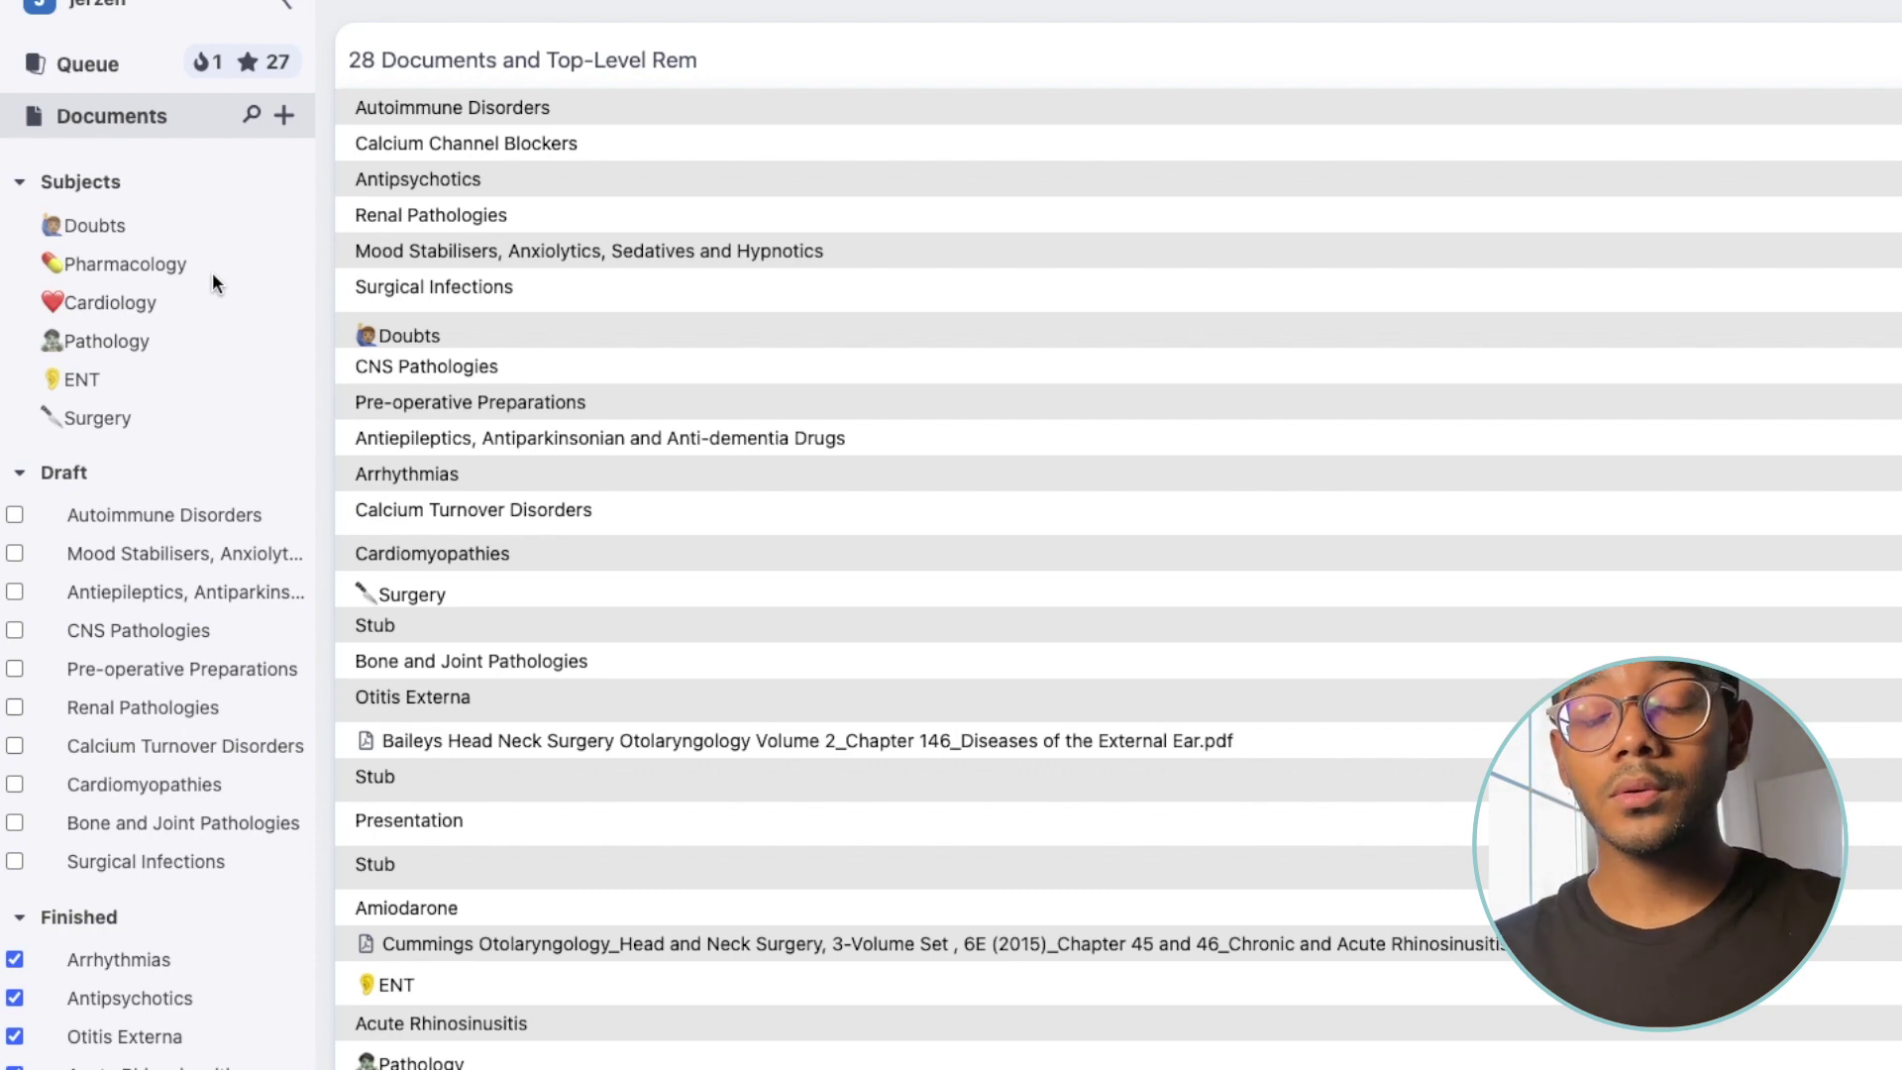
# Step: Open the Document Sidebar configuration page through the 'docu' quick search
pyautogui.click(252, 115)
pyautogui.write('docu')
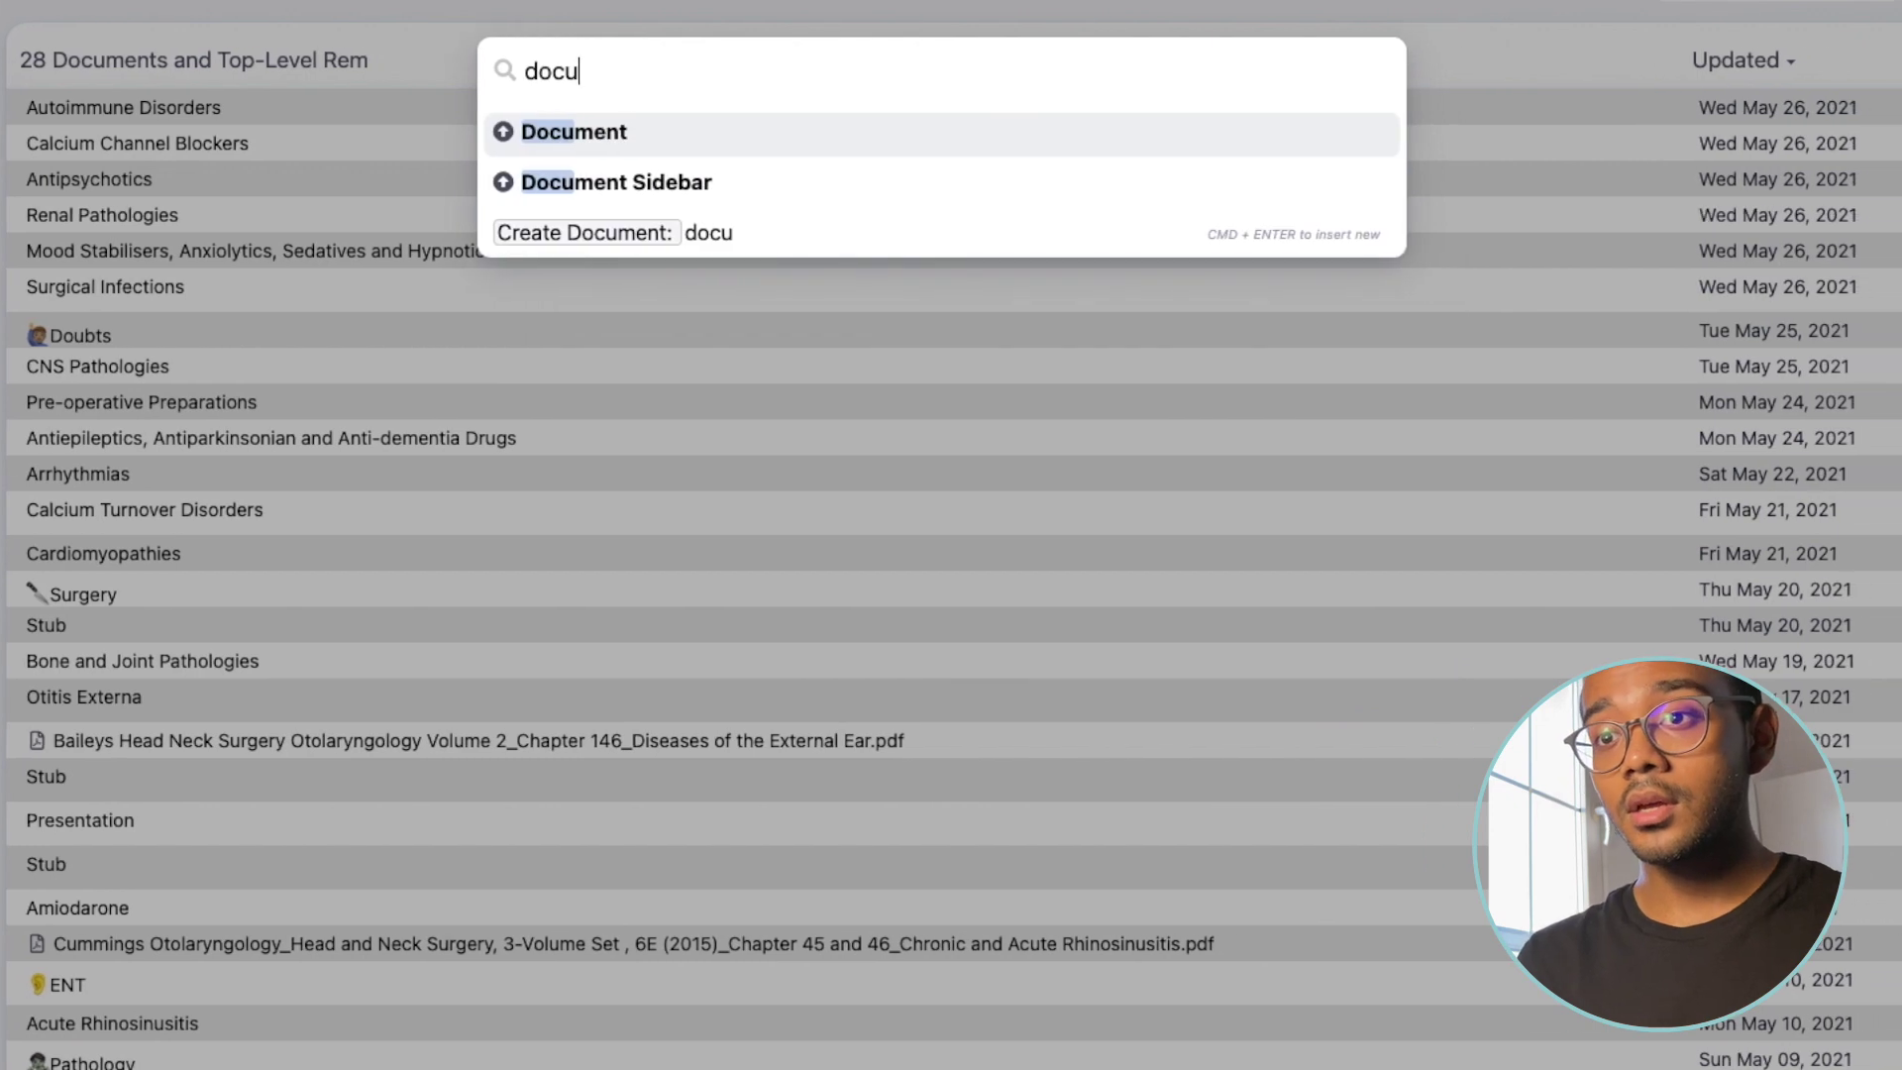
pyautogui.press('Down')
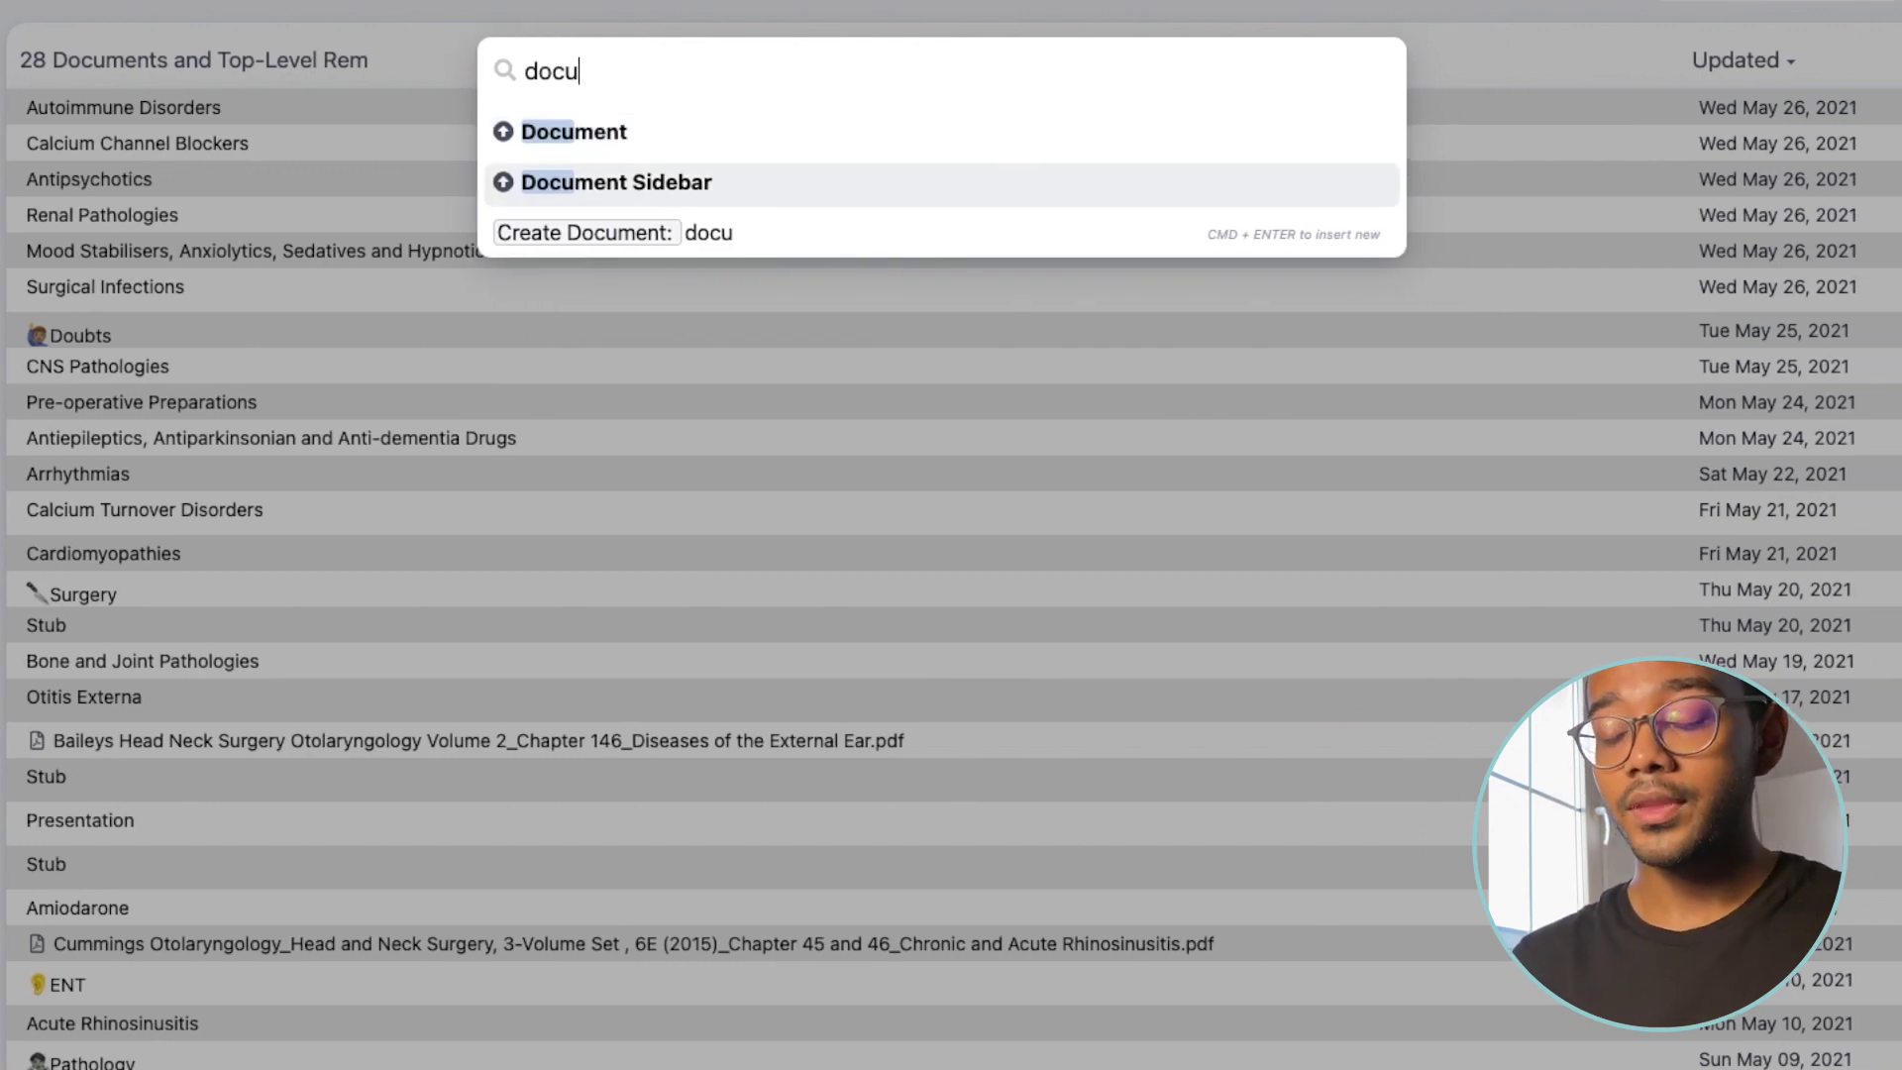
pyautogui.press('Return')
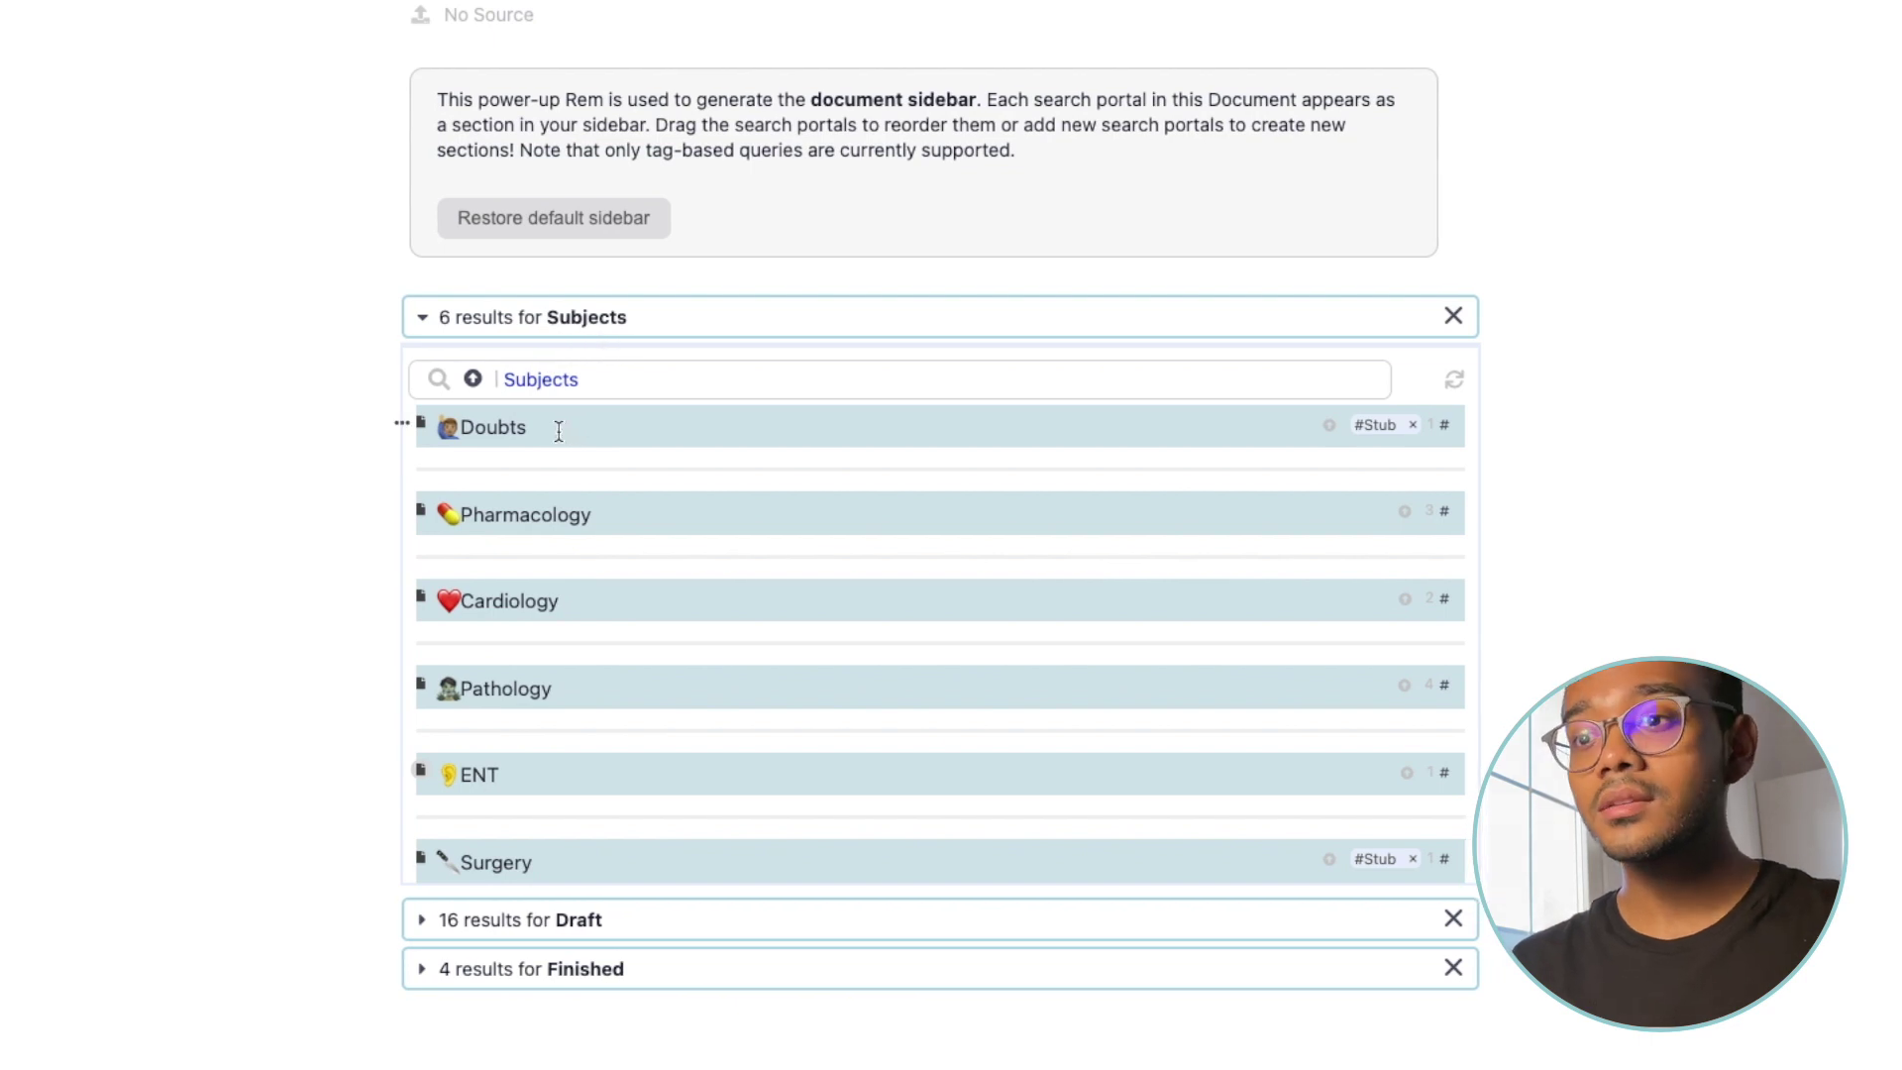
# Step: Open the Subjects tag as its own page, showing its six referencing subject Rems
pyautogui.click(564, 378)
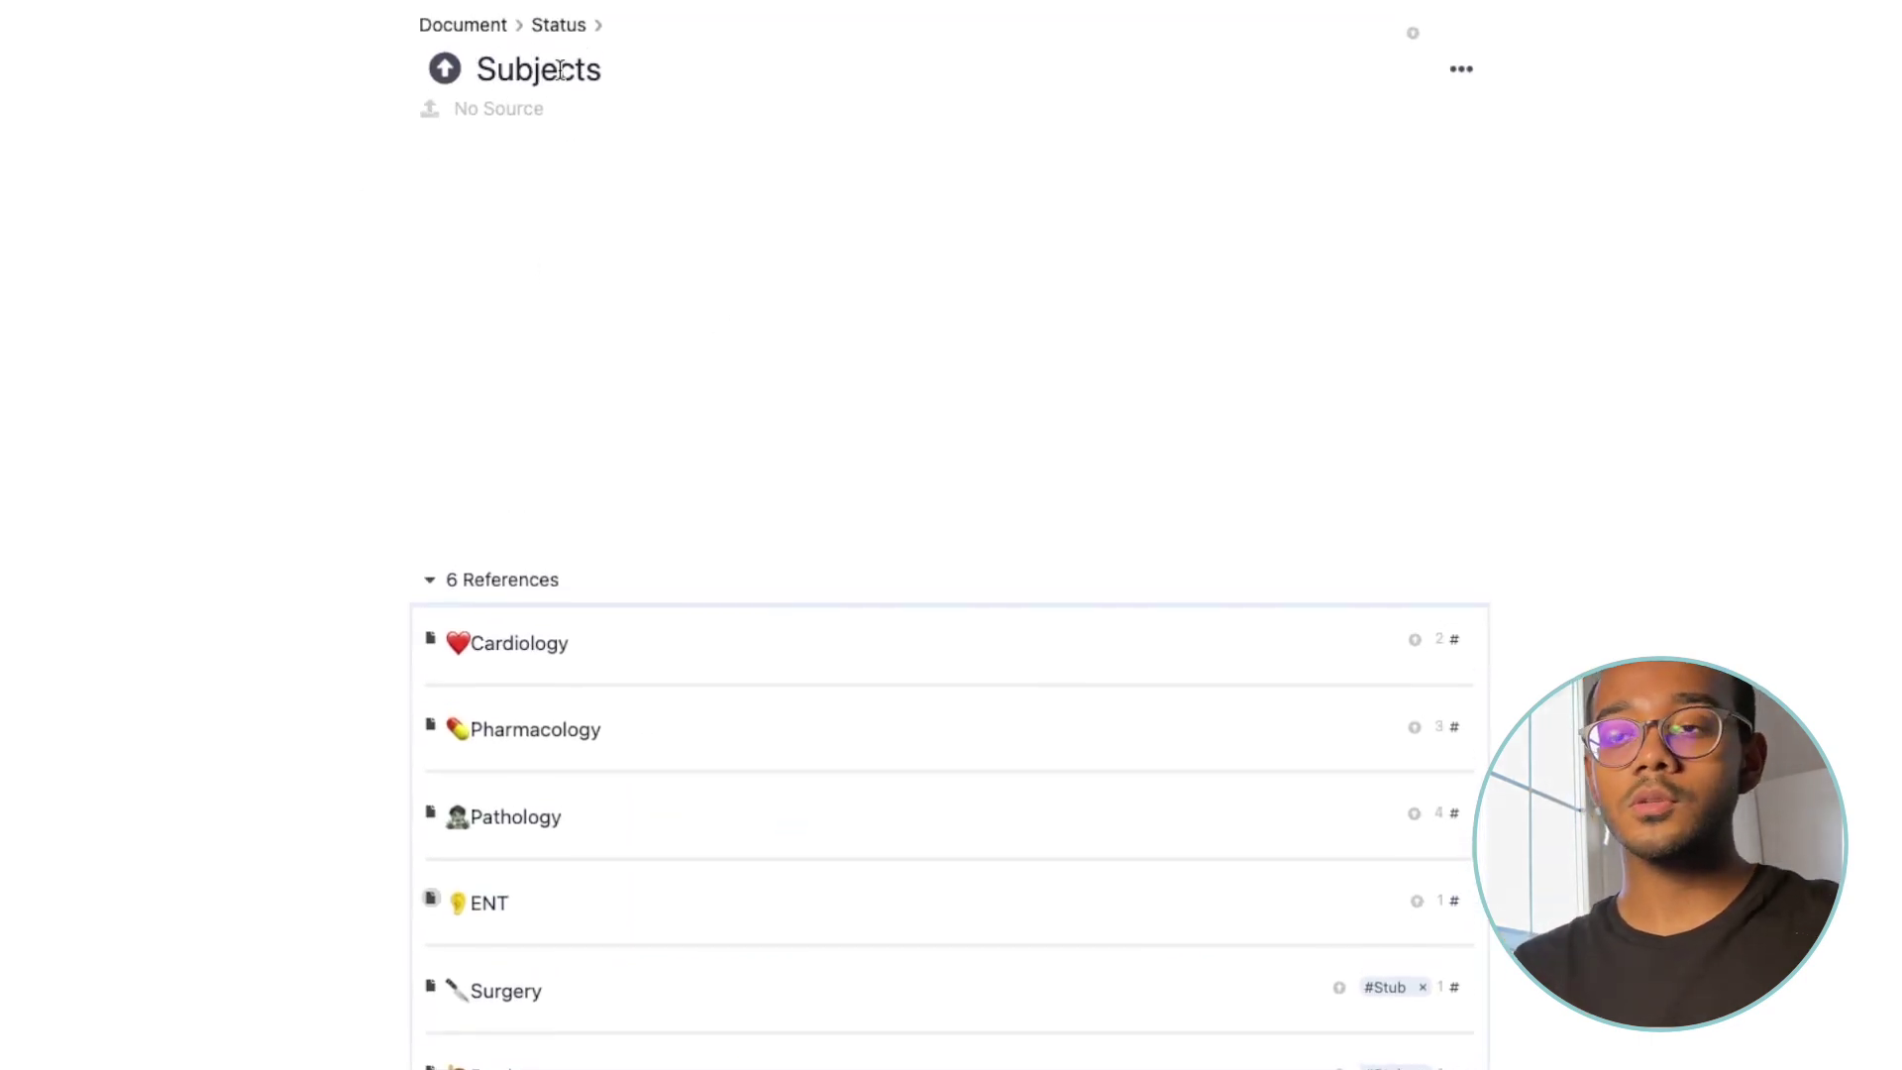
pyautogui.click(497, 69)
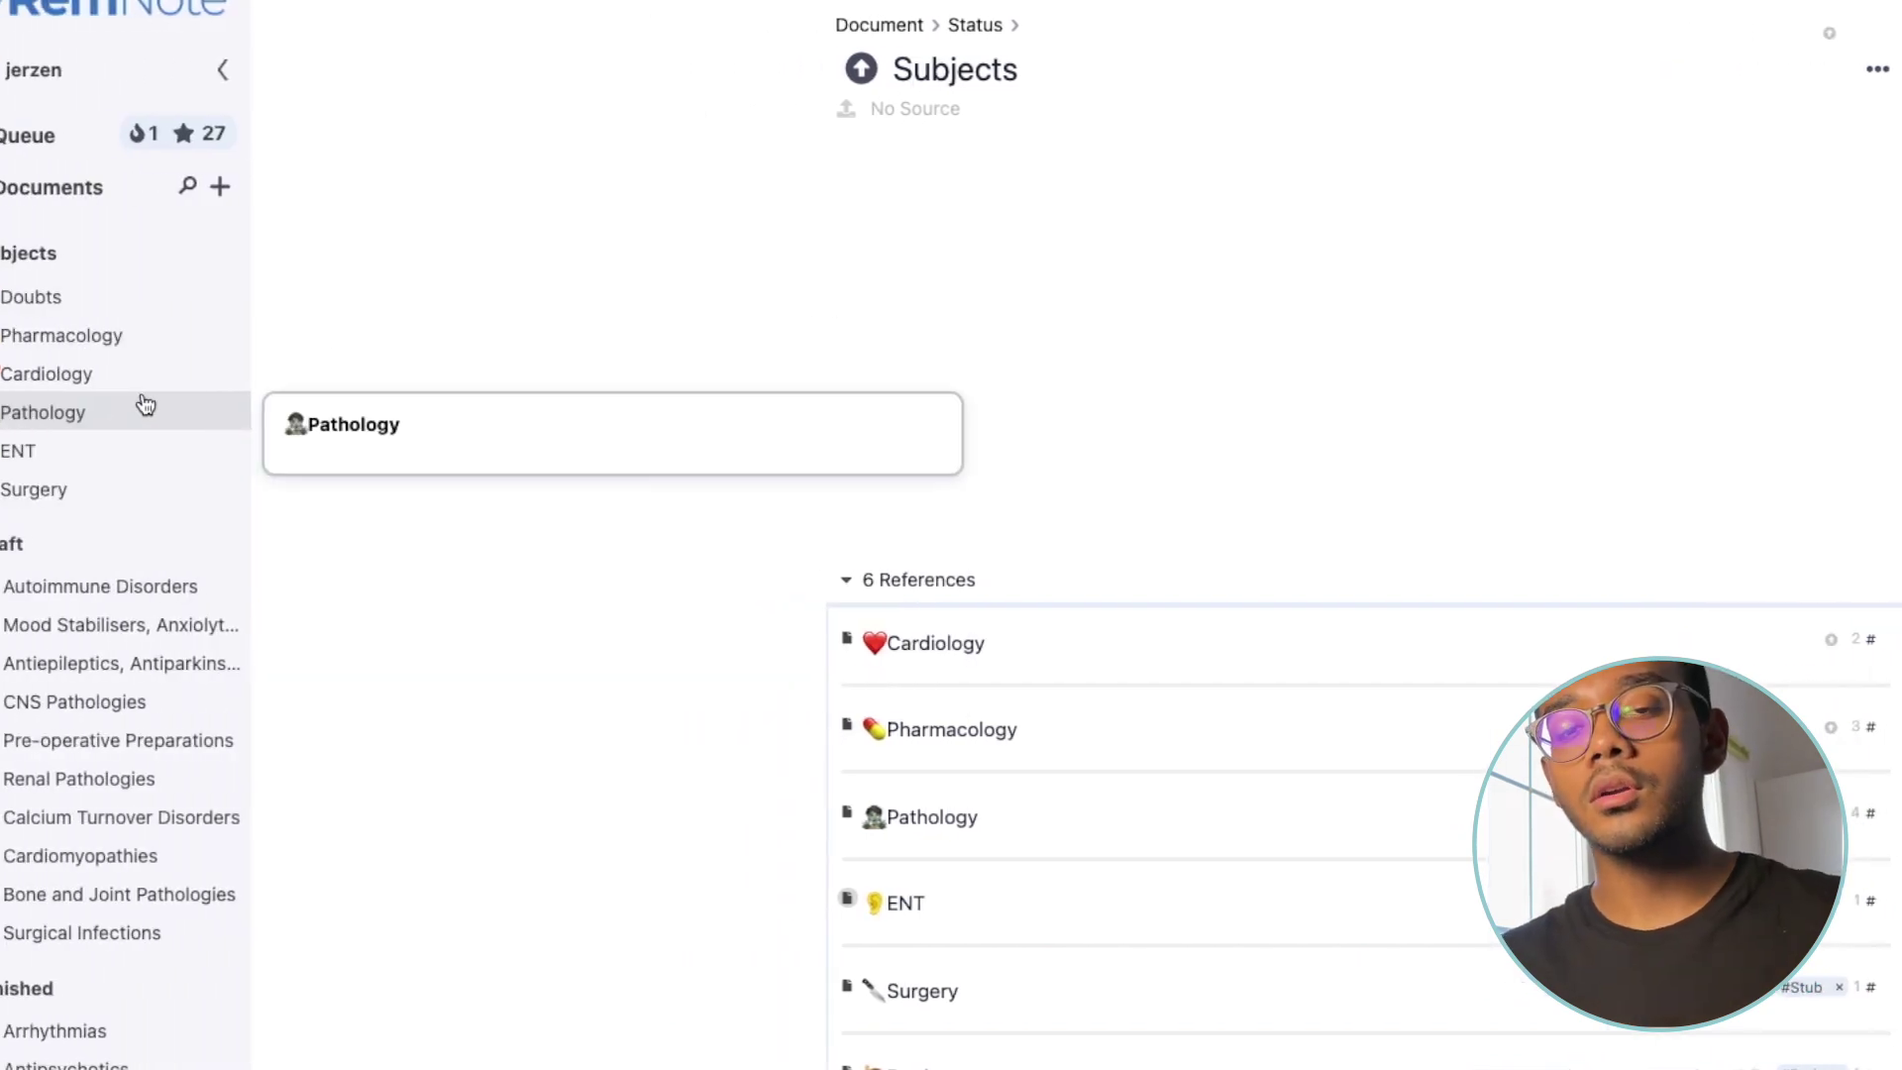
pyautogui.moveTo(212, 448)
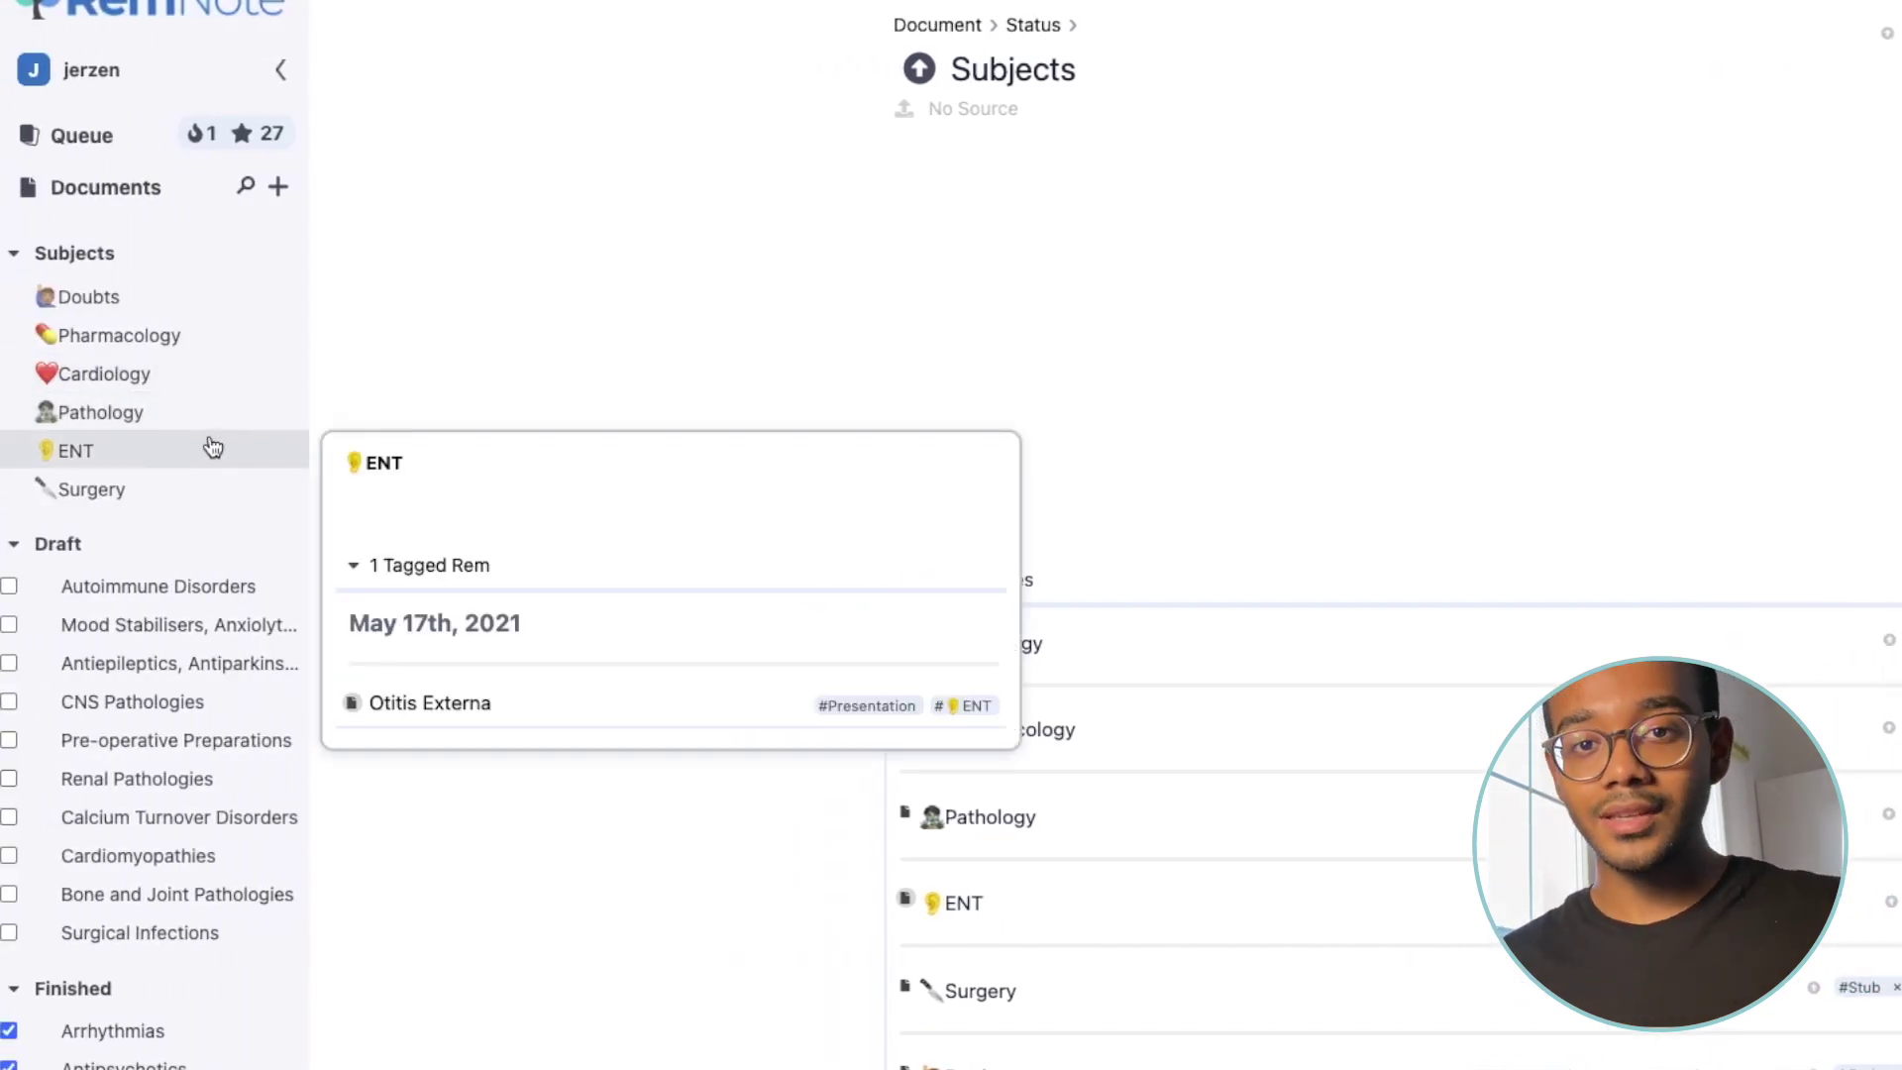
pyautogui.moveTo(179, 503)
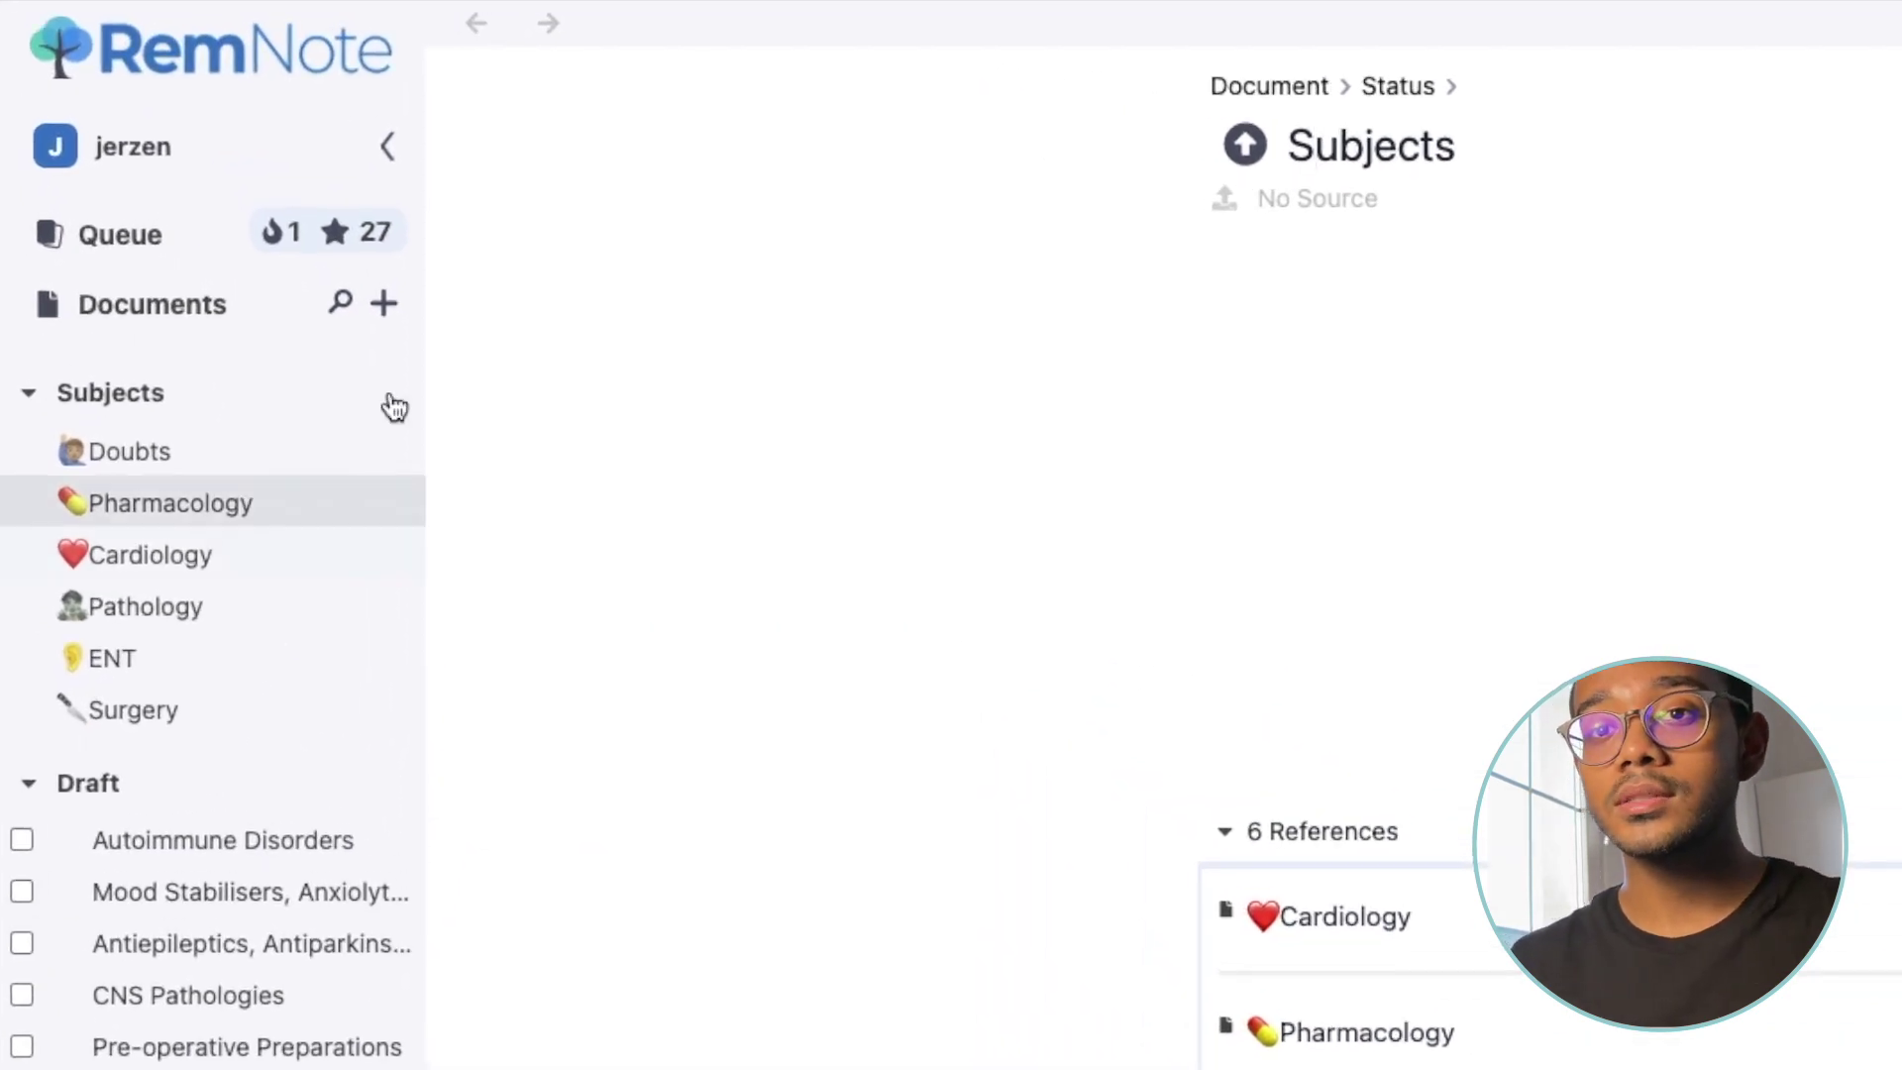
# Step: Add a blank document titled 'New note' to the top of the Draft group
pyautogui.click(383, 303)
pyautogui.click(522, 238)
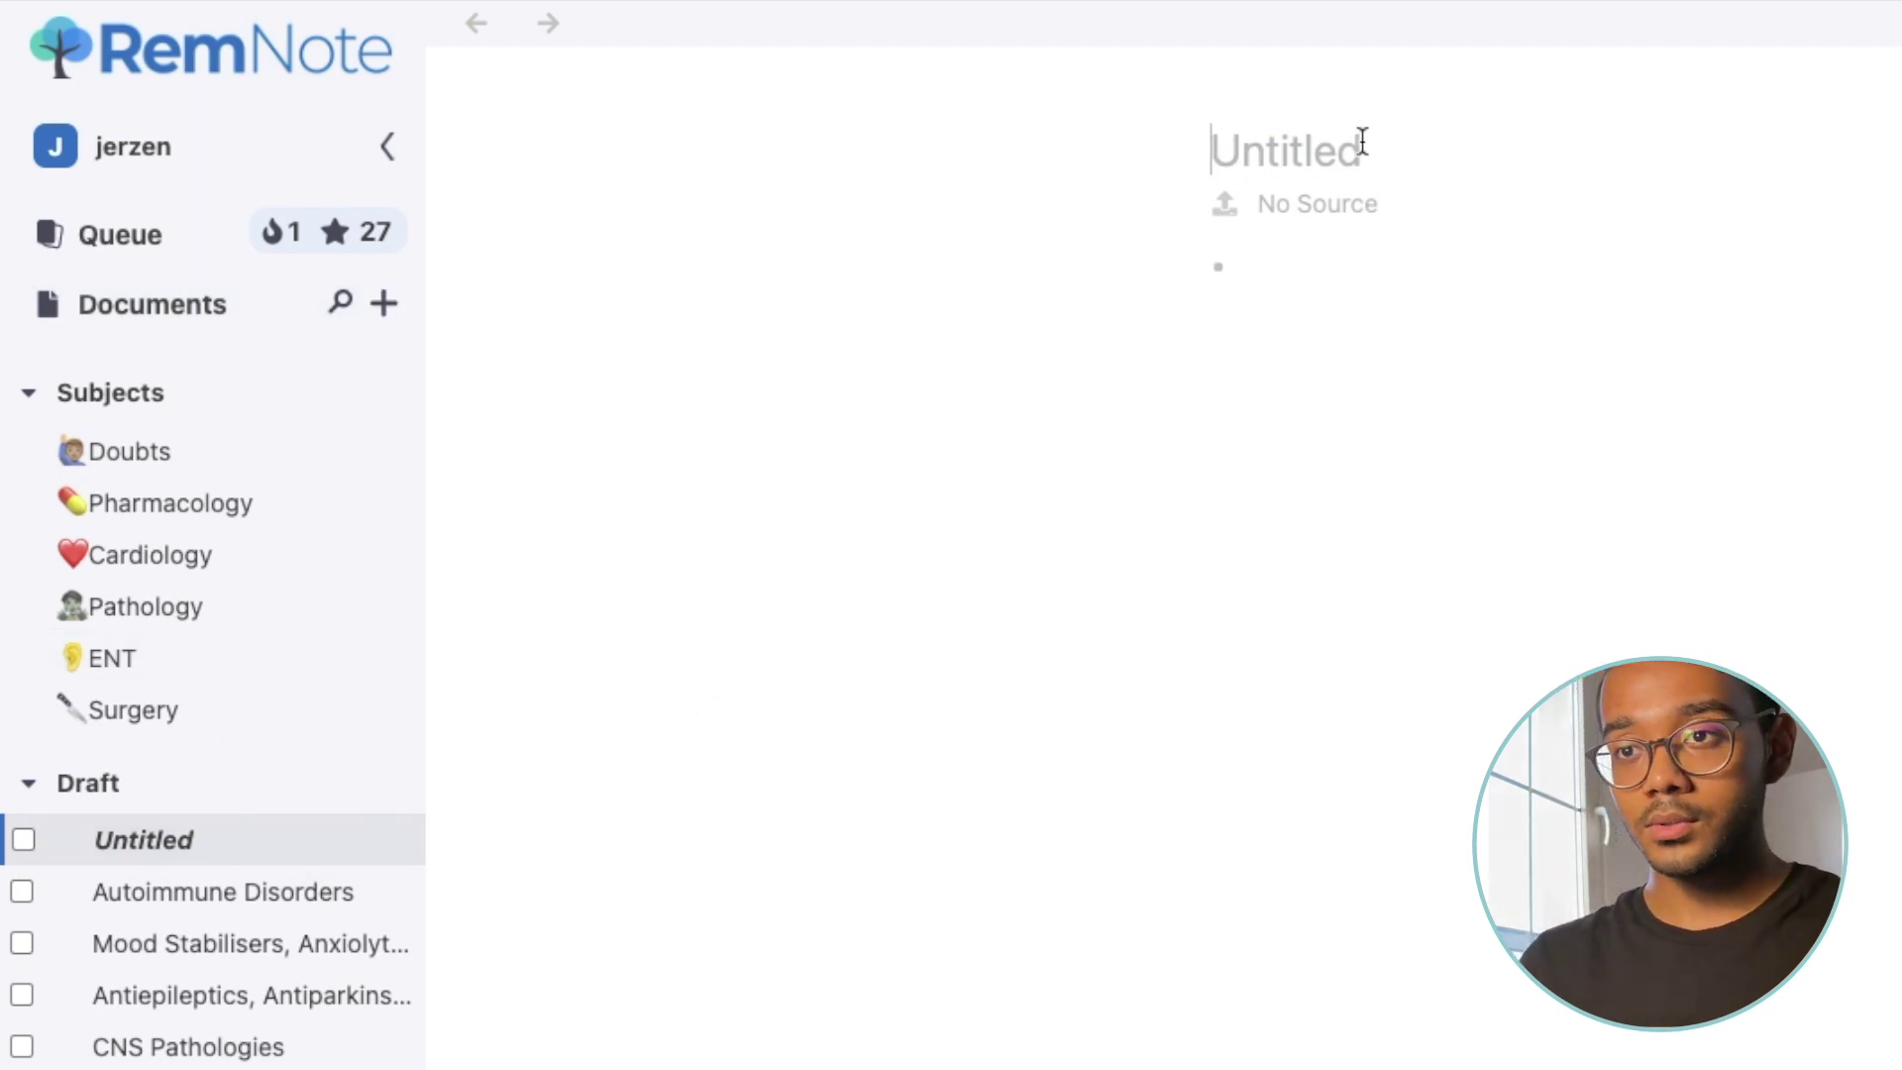
pyautogui.write('New note')
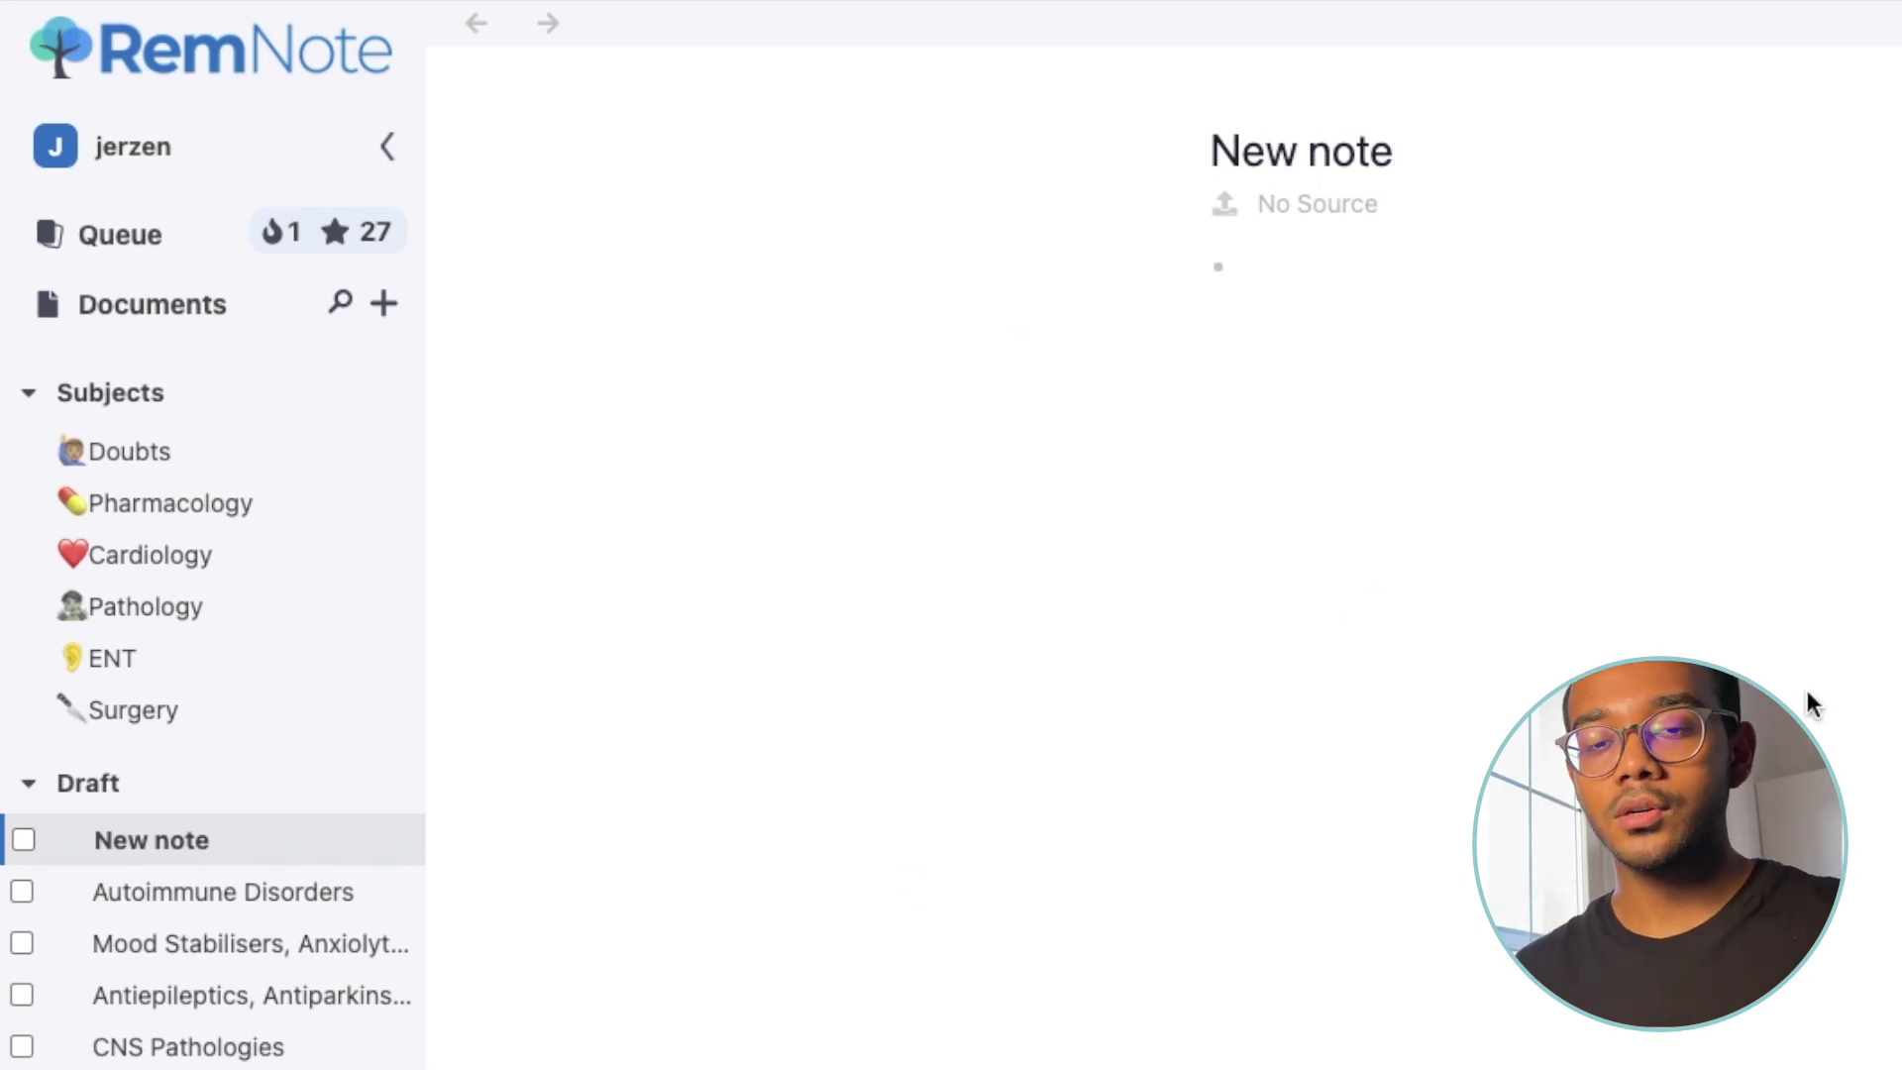
# Step: Check off New note as finished, tag it Pharmacology via ##pharma, then open Antipsychotics
pyautogui.click(26, 763)
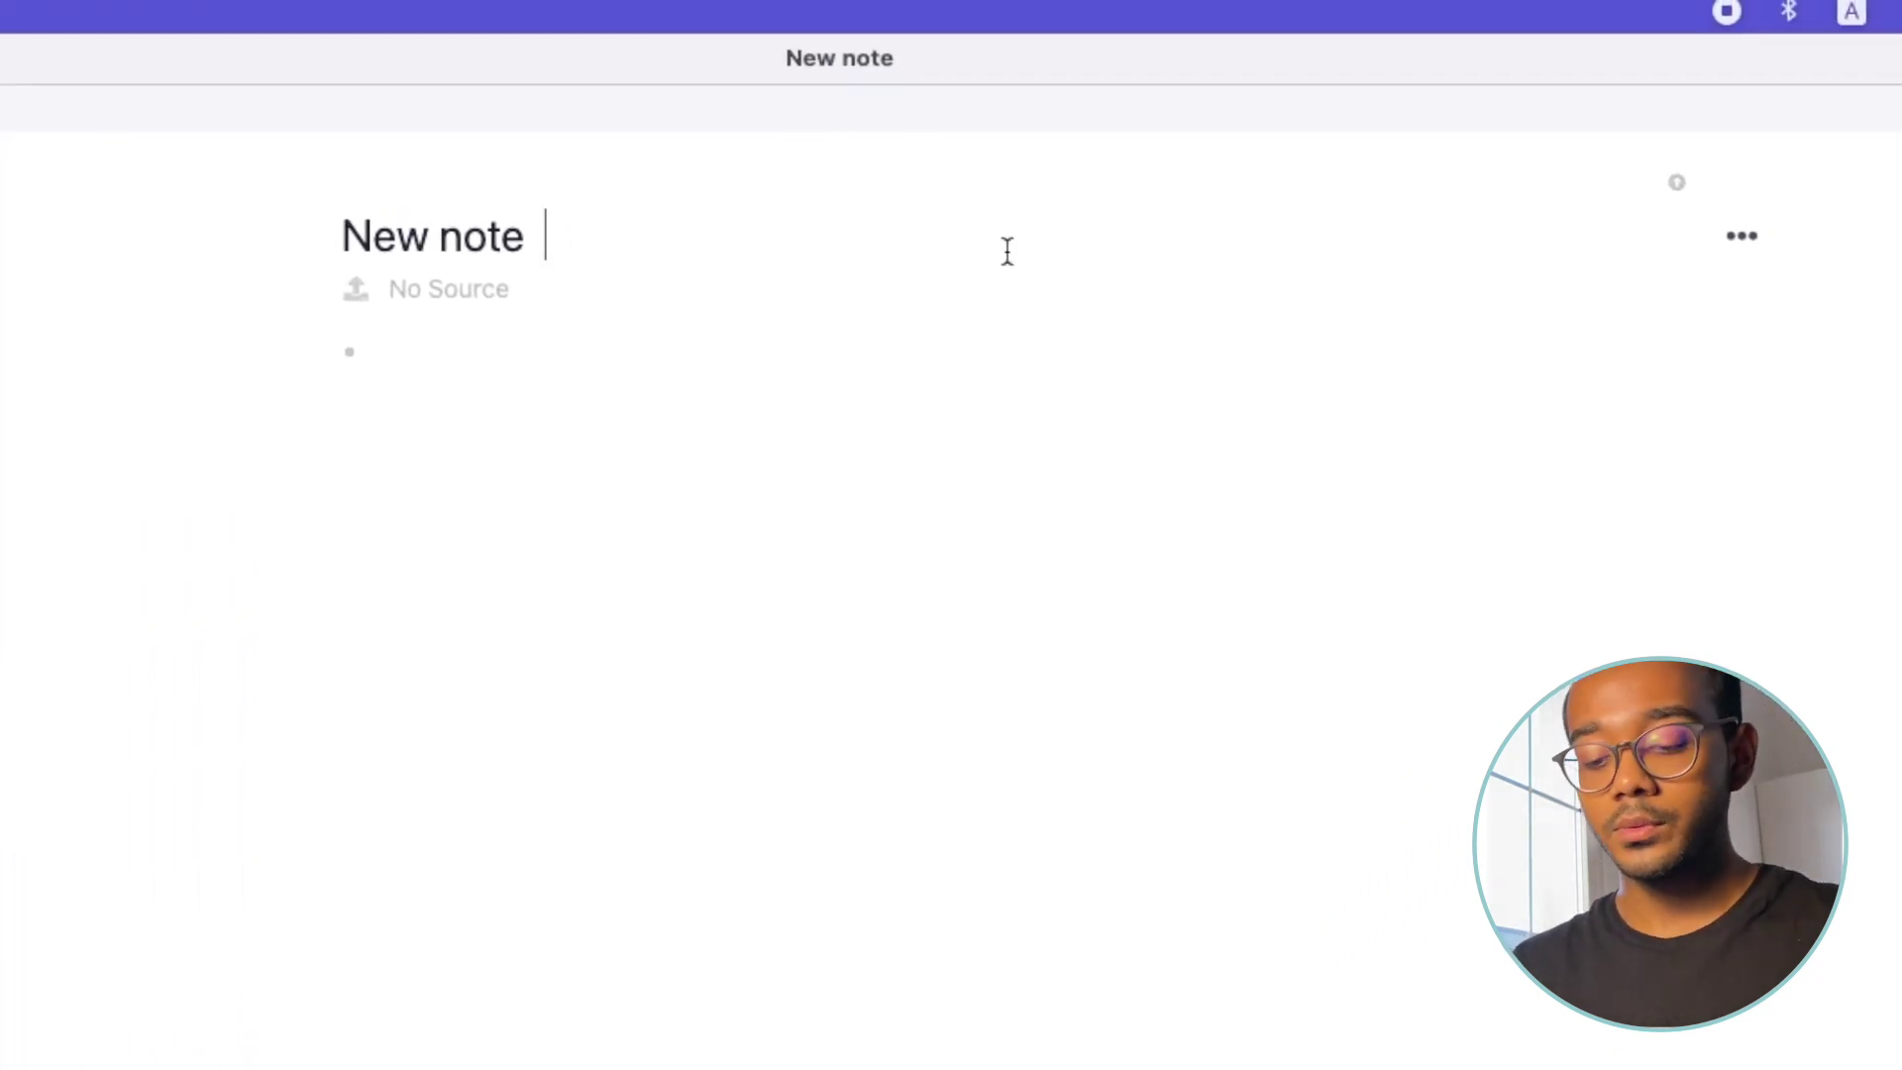
pyautogui.write('##pha')
pyautogui.write('rma')
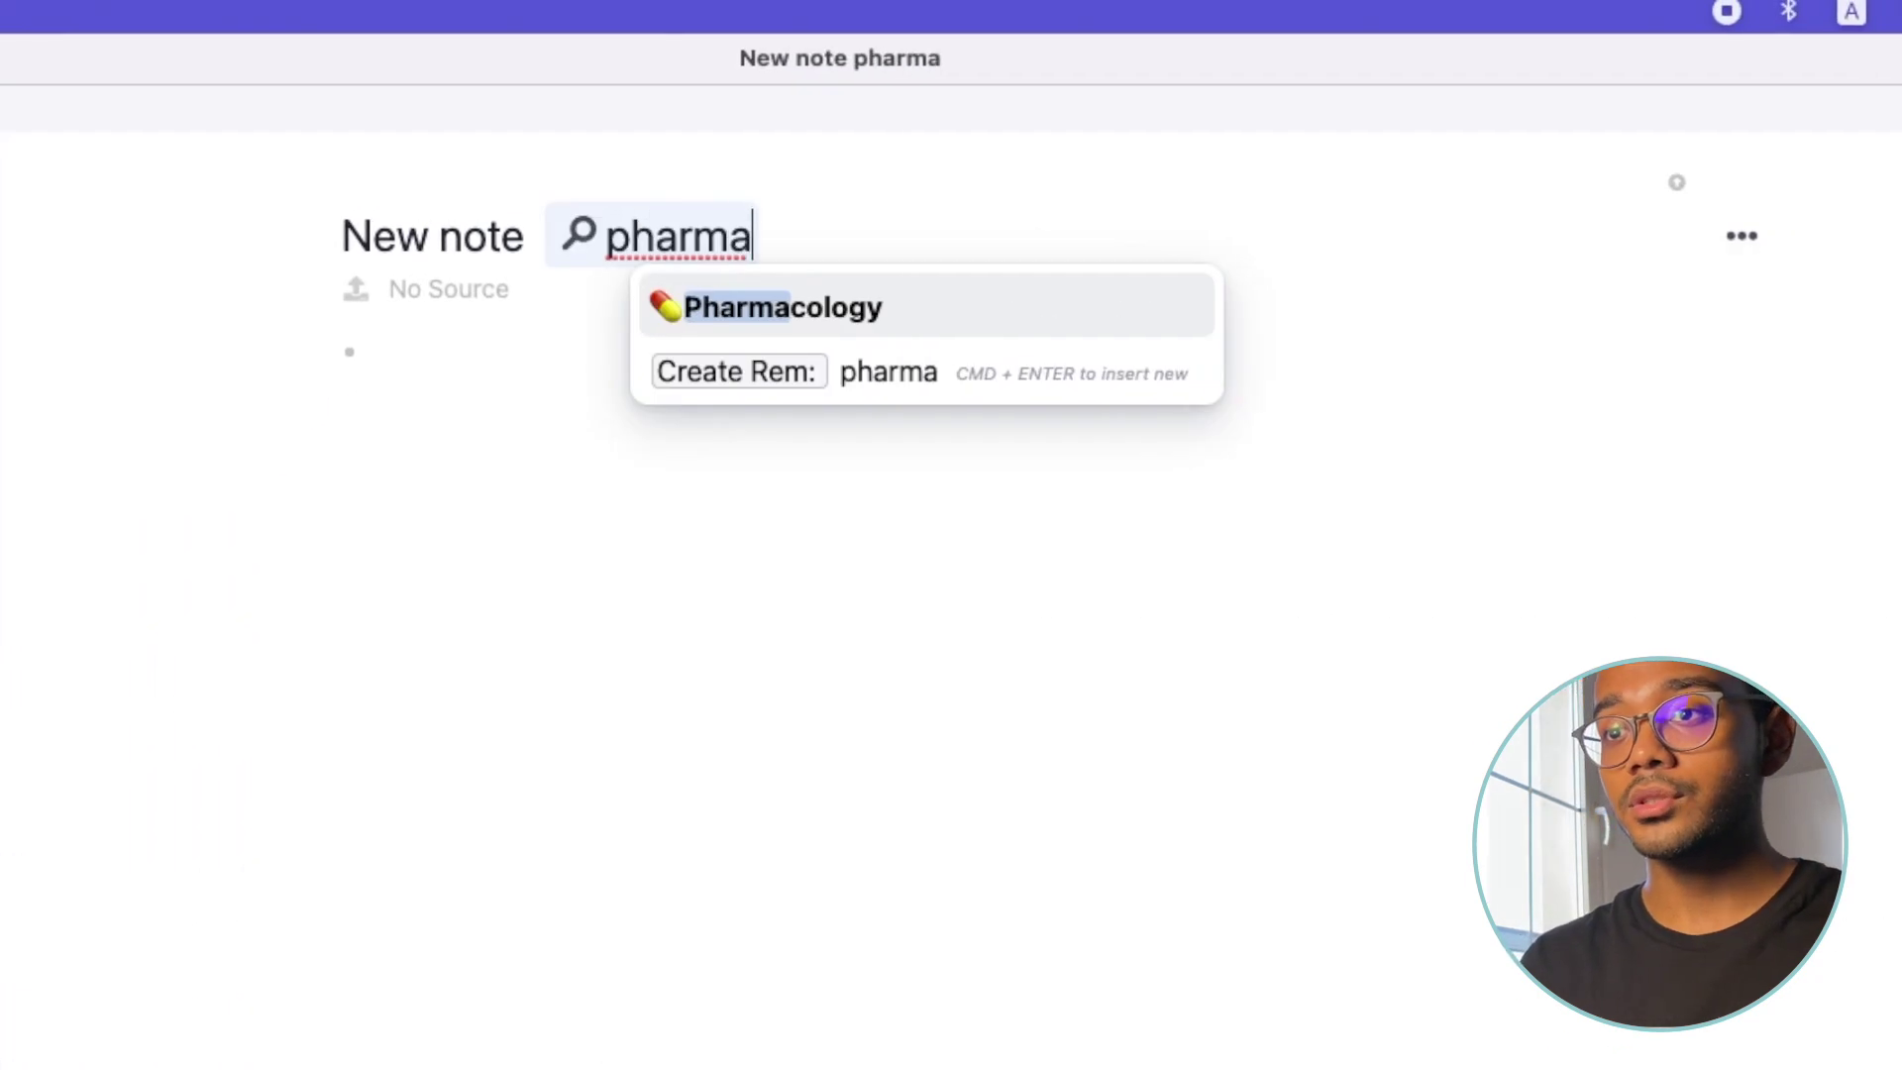
pyautogui.press('Return')
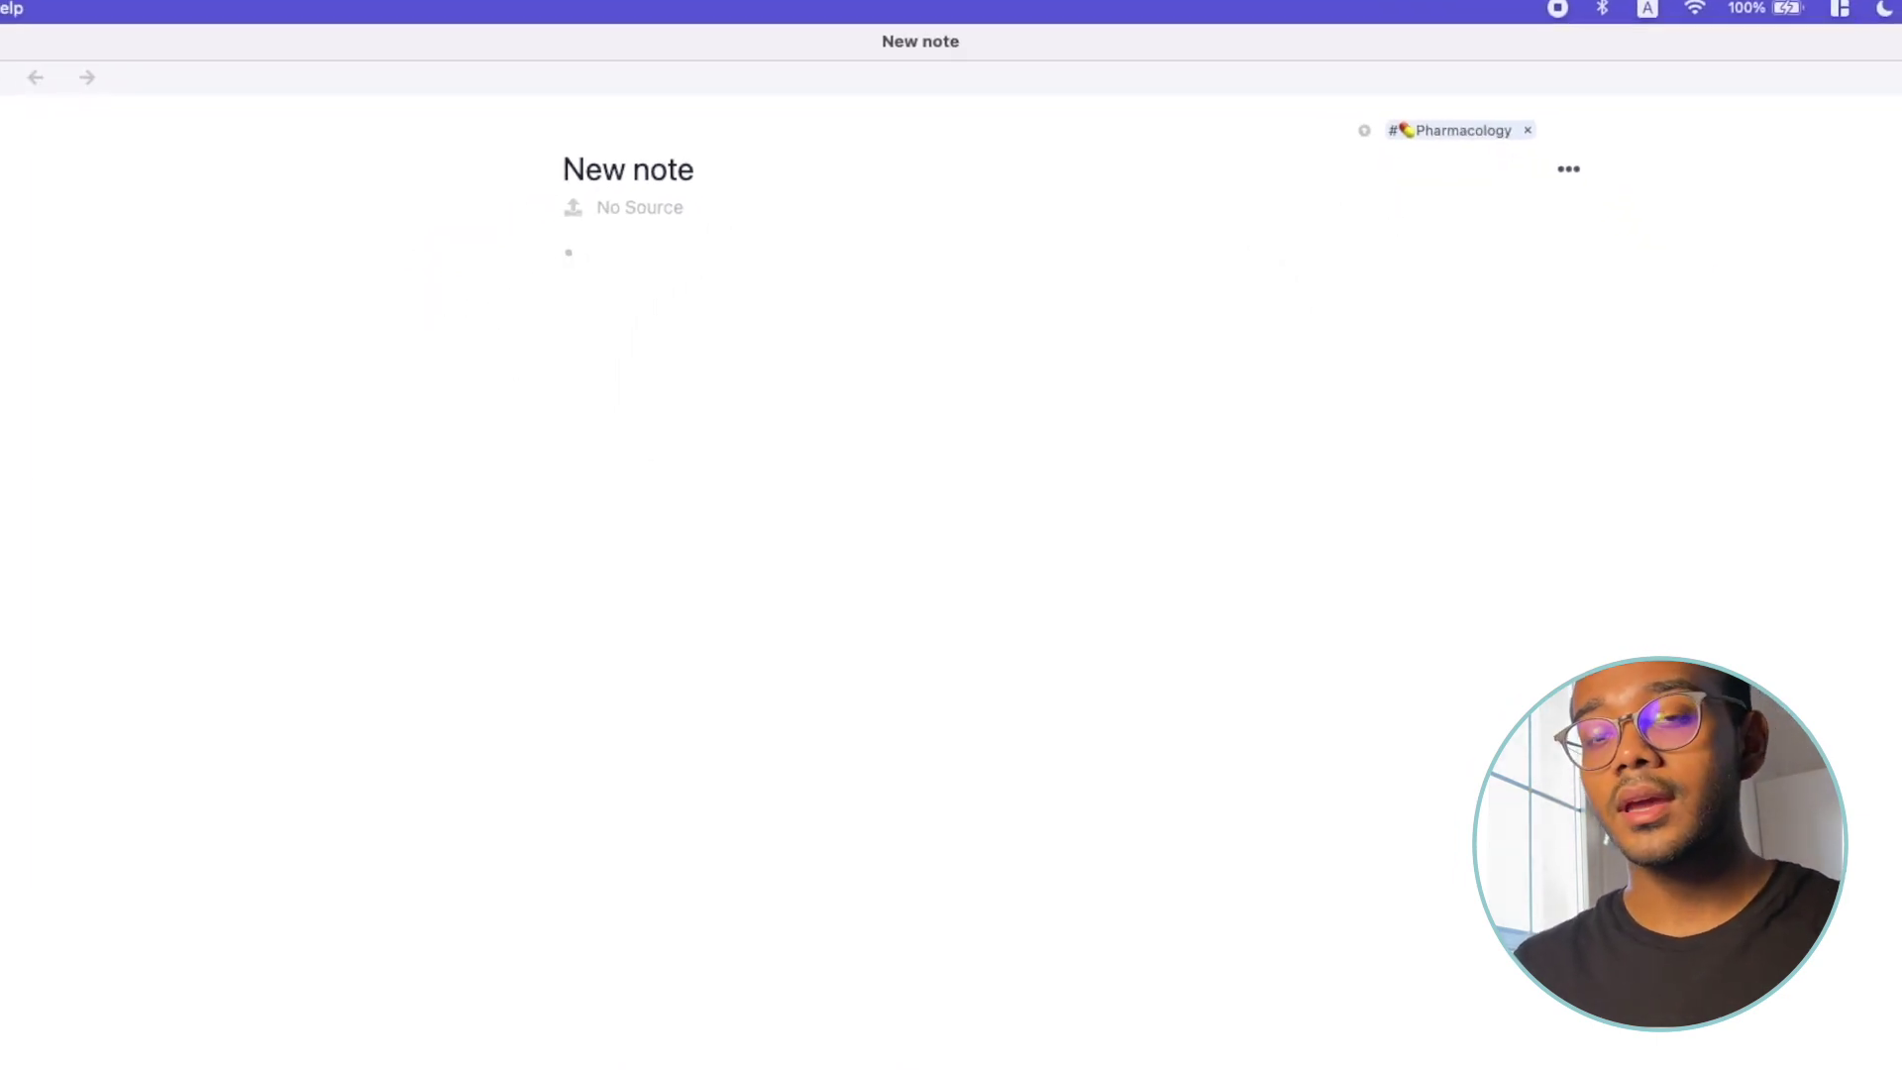
pyautogui.click(33, 411)
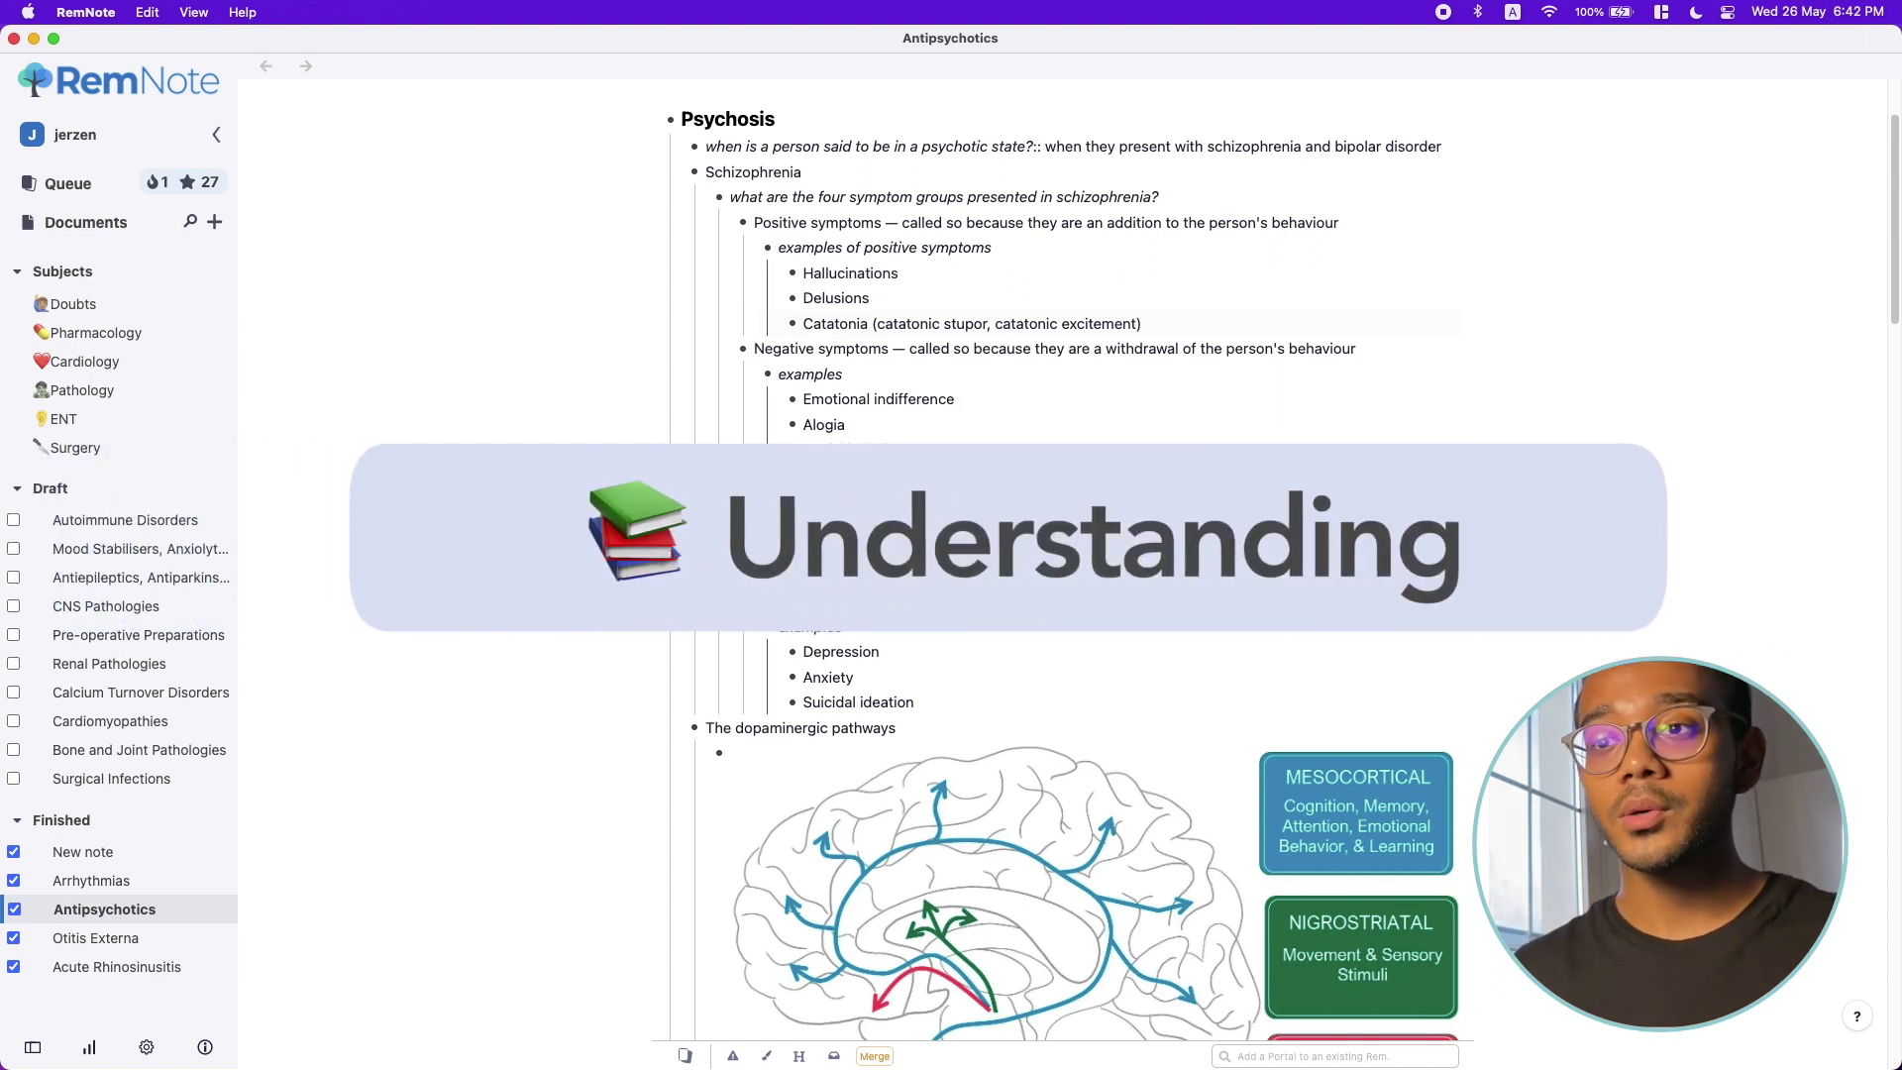
pyautogui.scroll(3, 1032, 492)
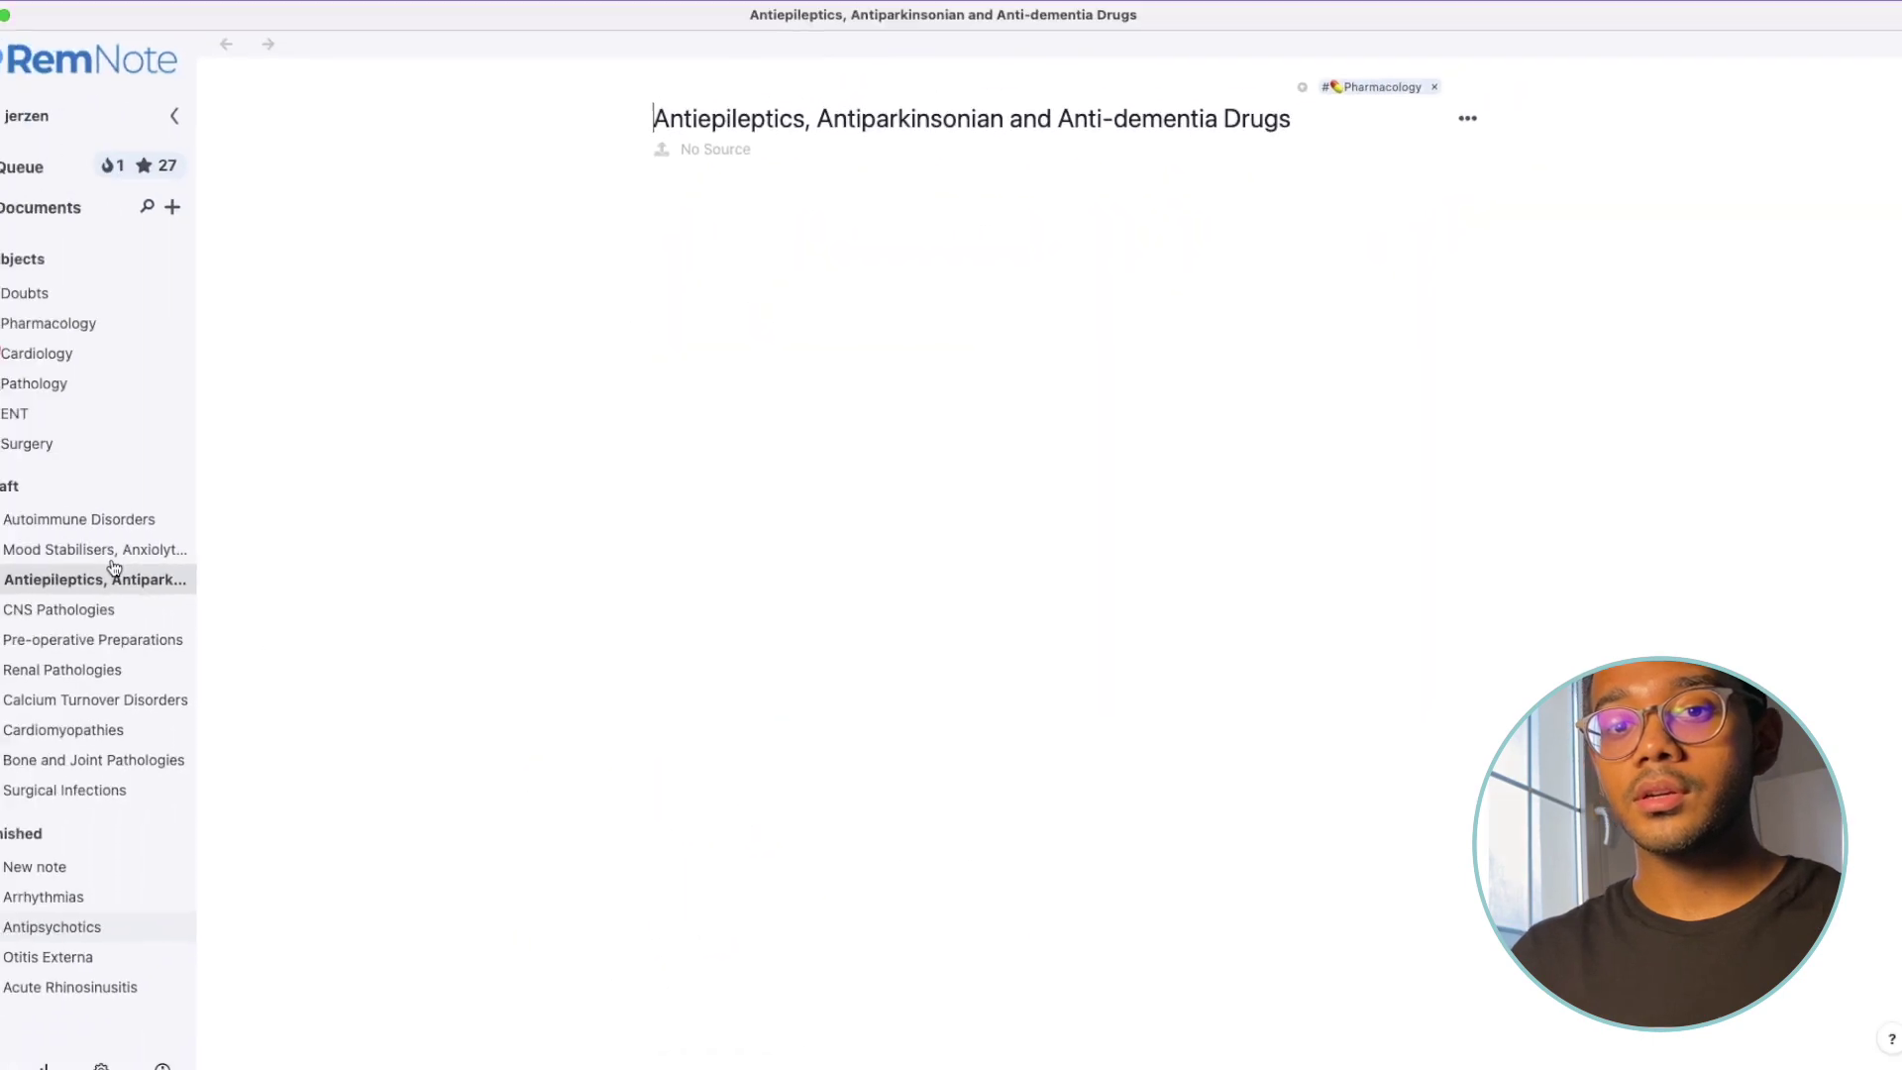
# Step: Open the draft 'Mood Stabilisers, Anxiolytics, Sedatives and Hypnotics' document and scroll to its top
pyautogui.click(133, 553)
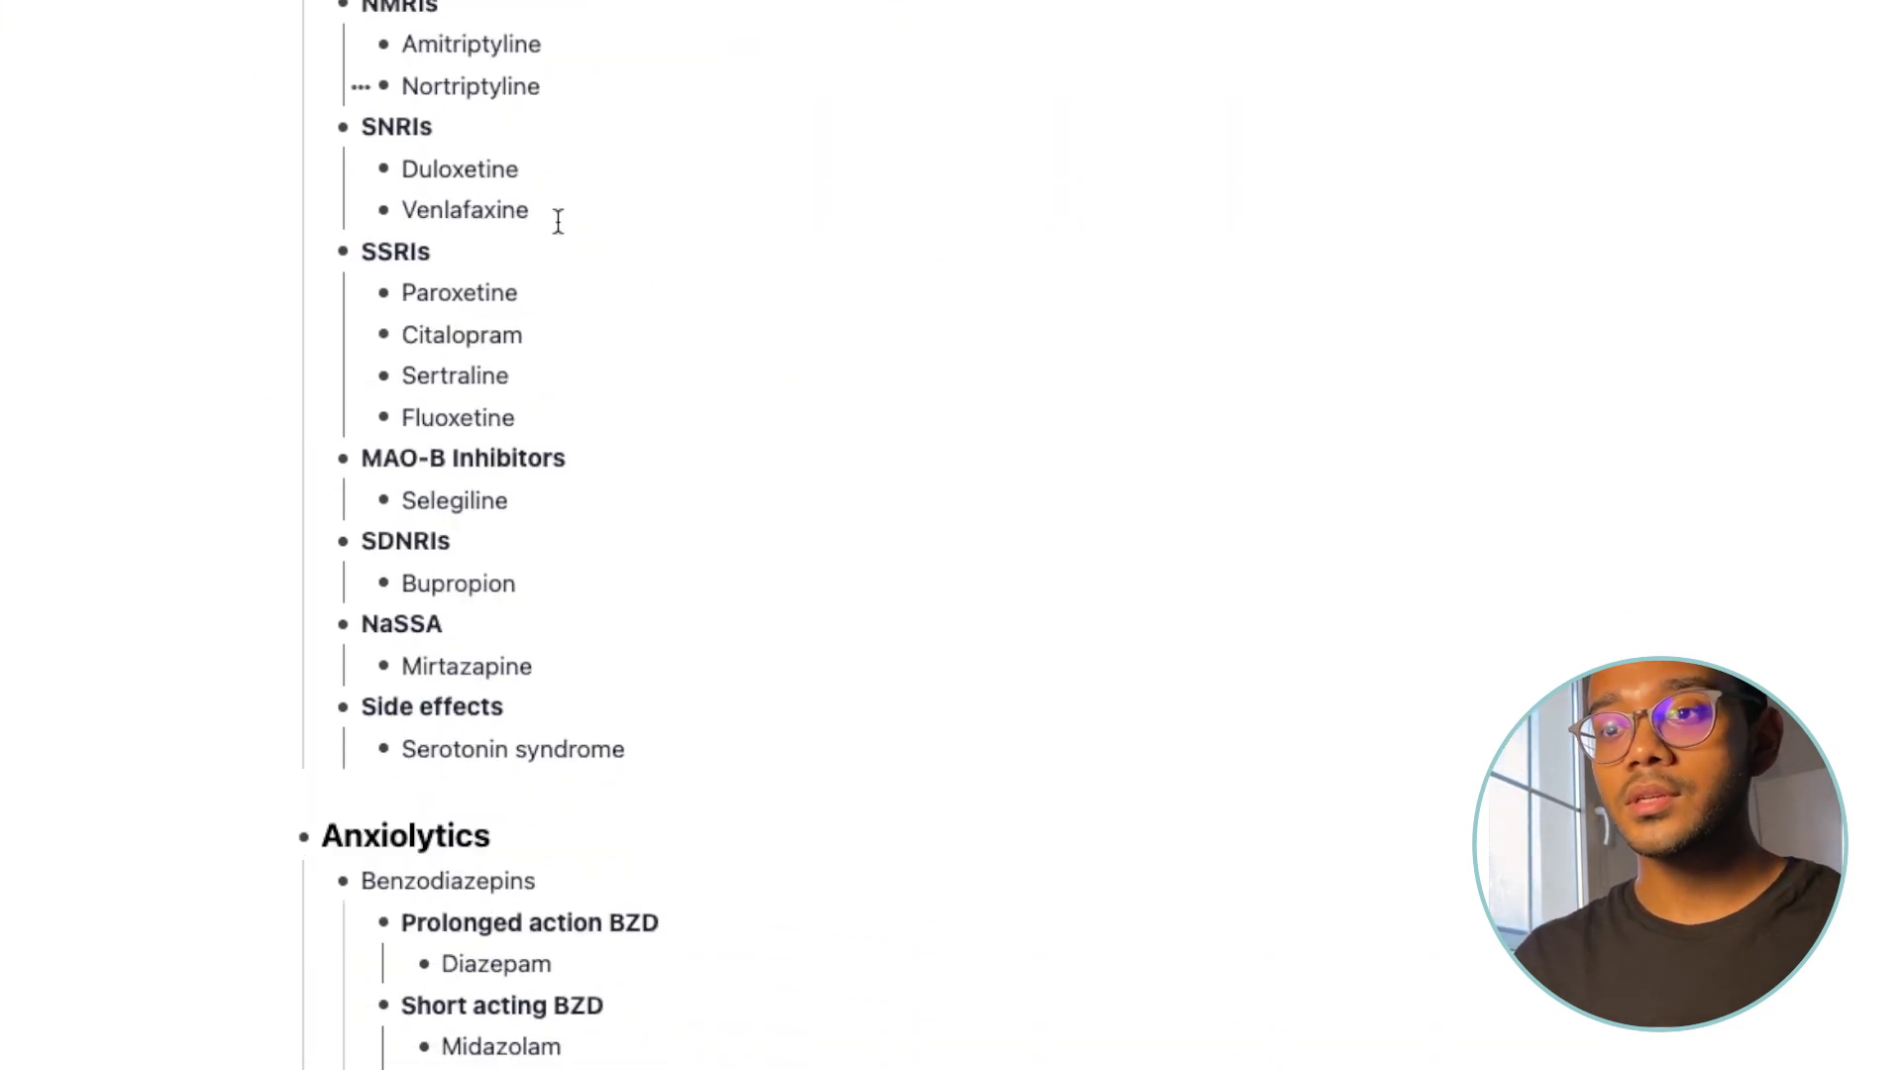
pyautogui.scroll(6, 568, 433)
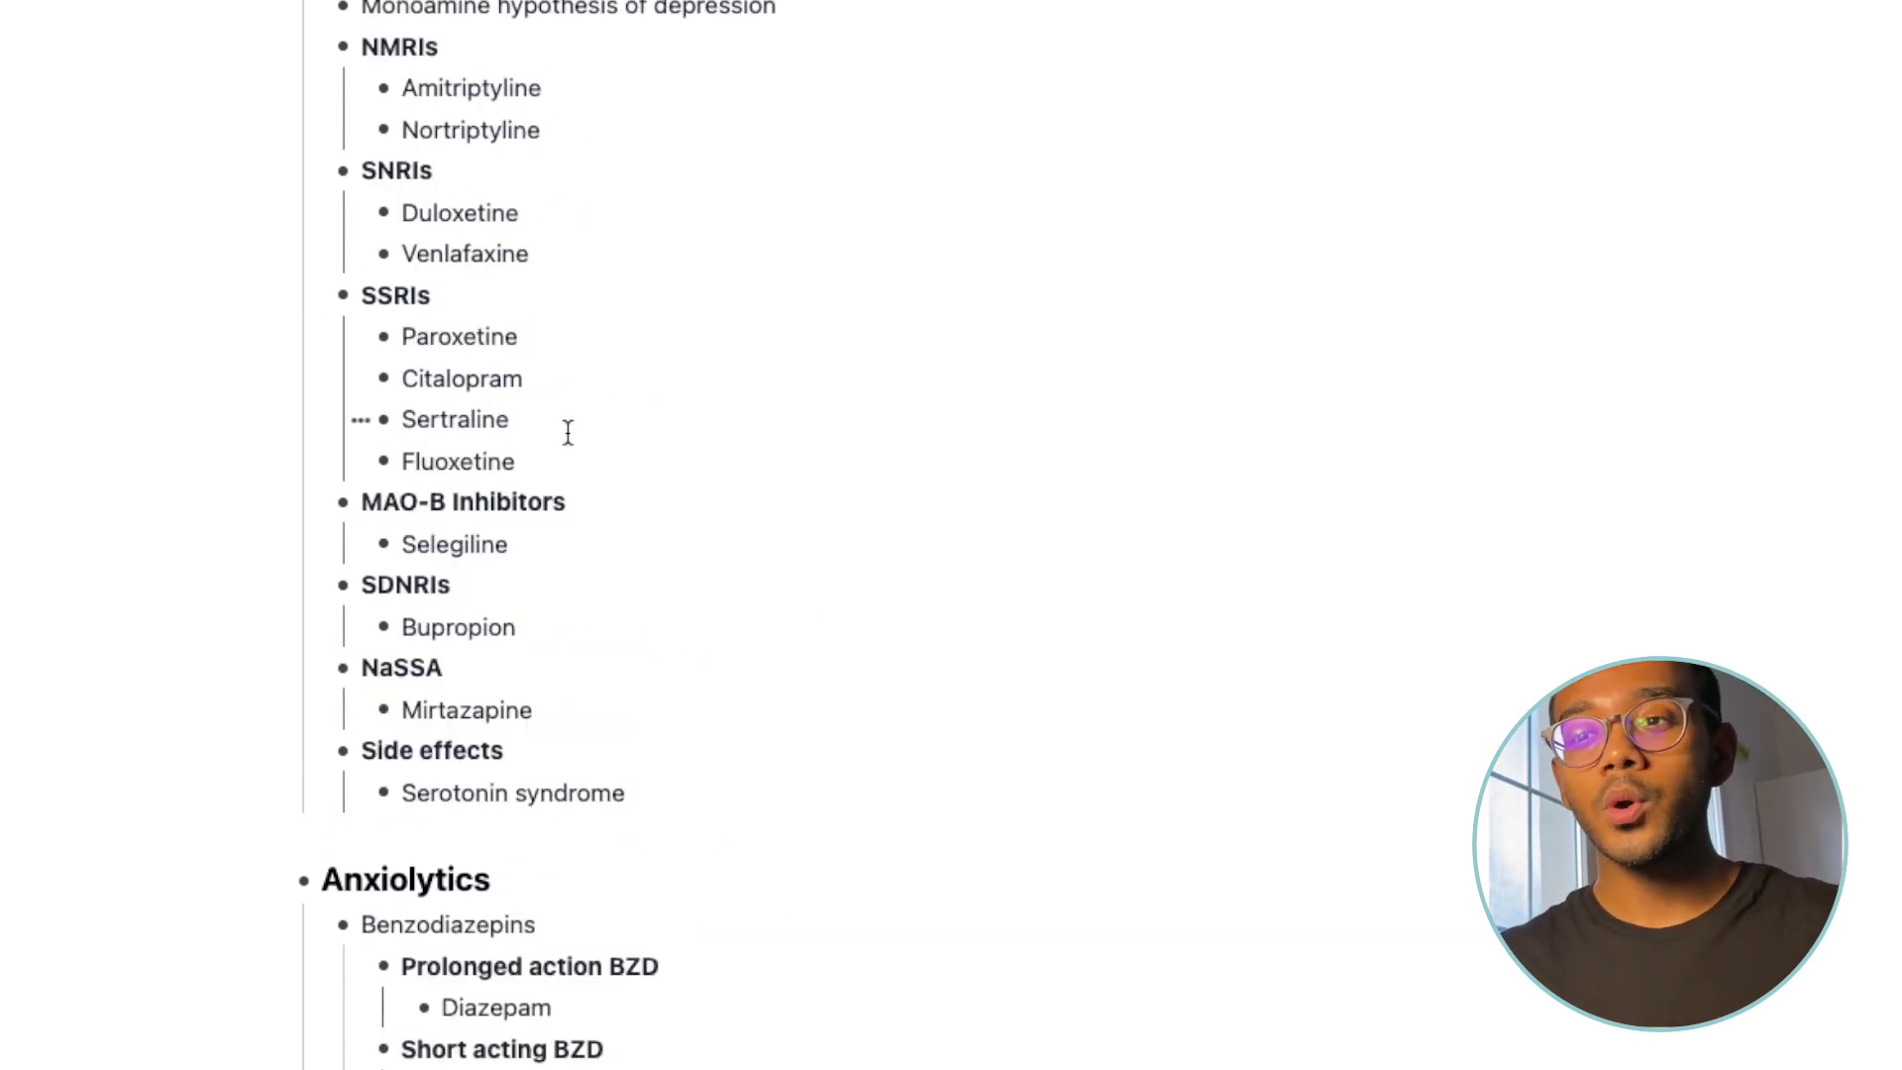
# Step: Scroll up the Antipsychotics notes to the dopaminergic pathways brain diagram
pyautogui.scroll(7, 567, 433)
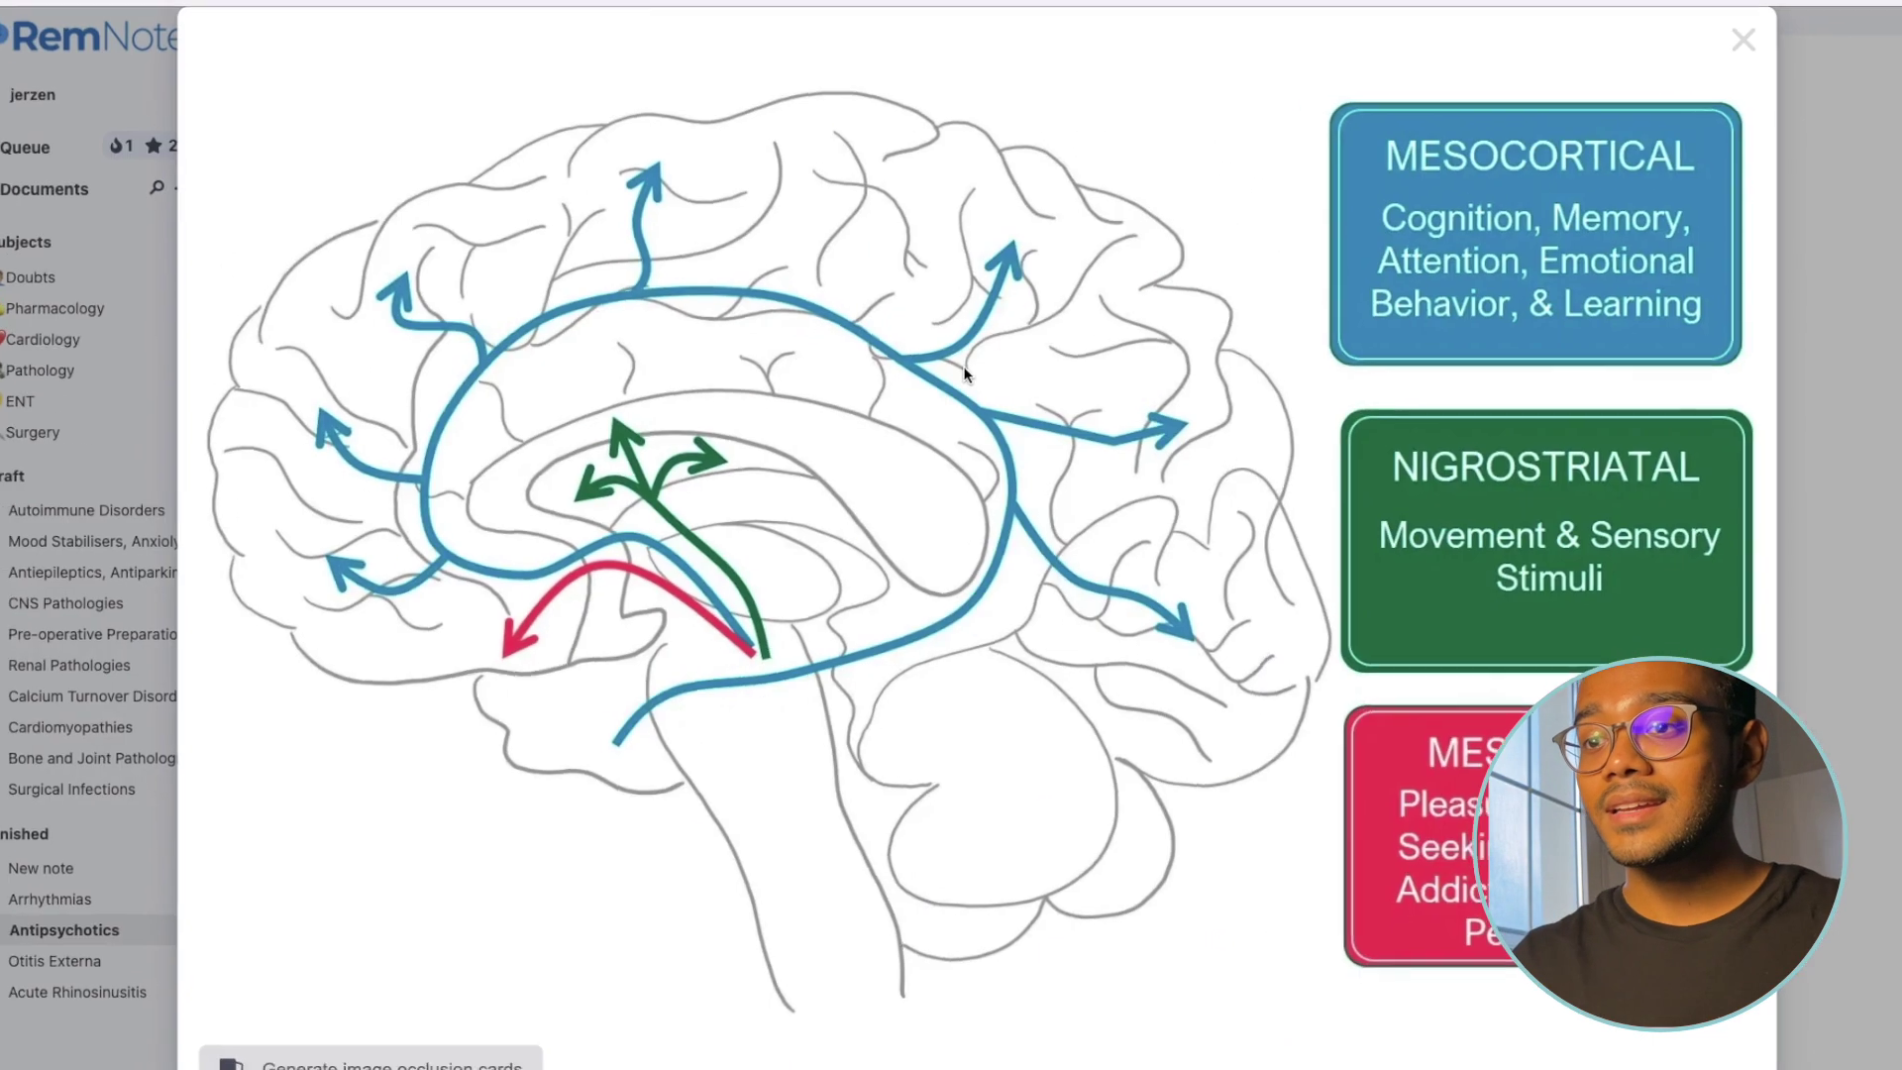
# Step: Draw occlusion boxes over the Mesocortical, Nigrostriatal and red-boxed labels on the brain diagram
pyautogui.click(400, 1061)
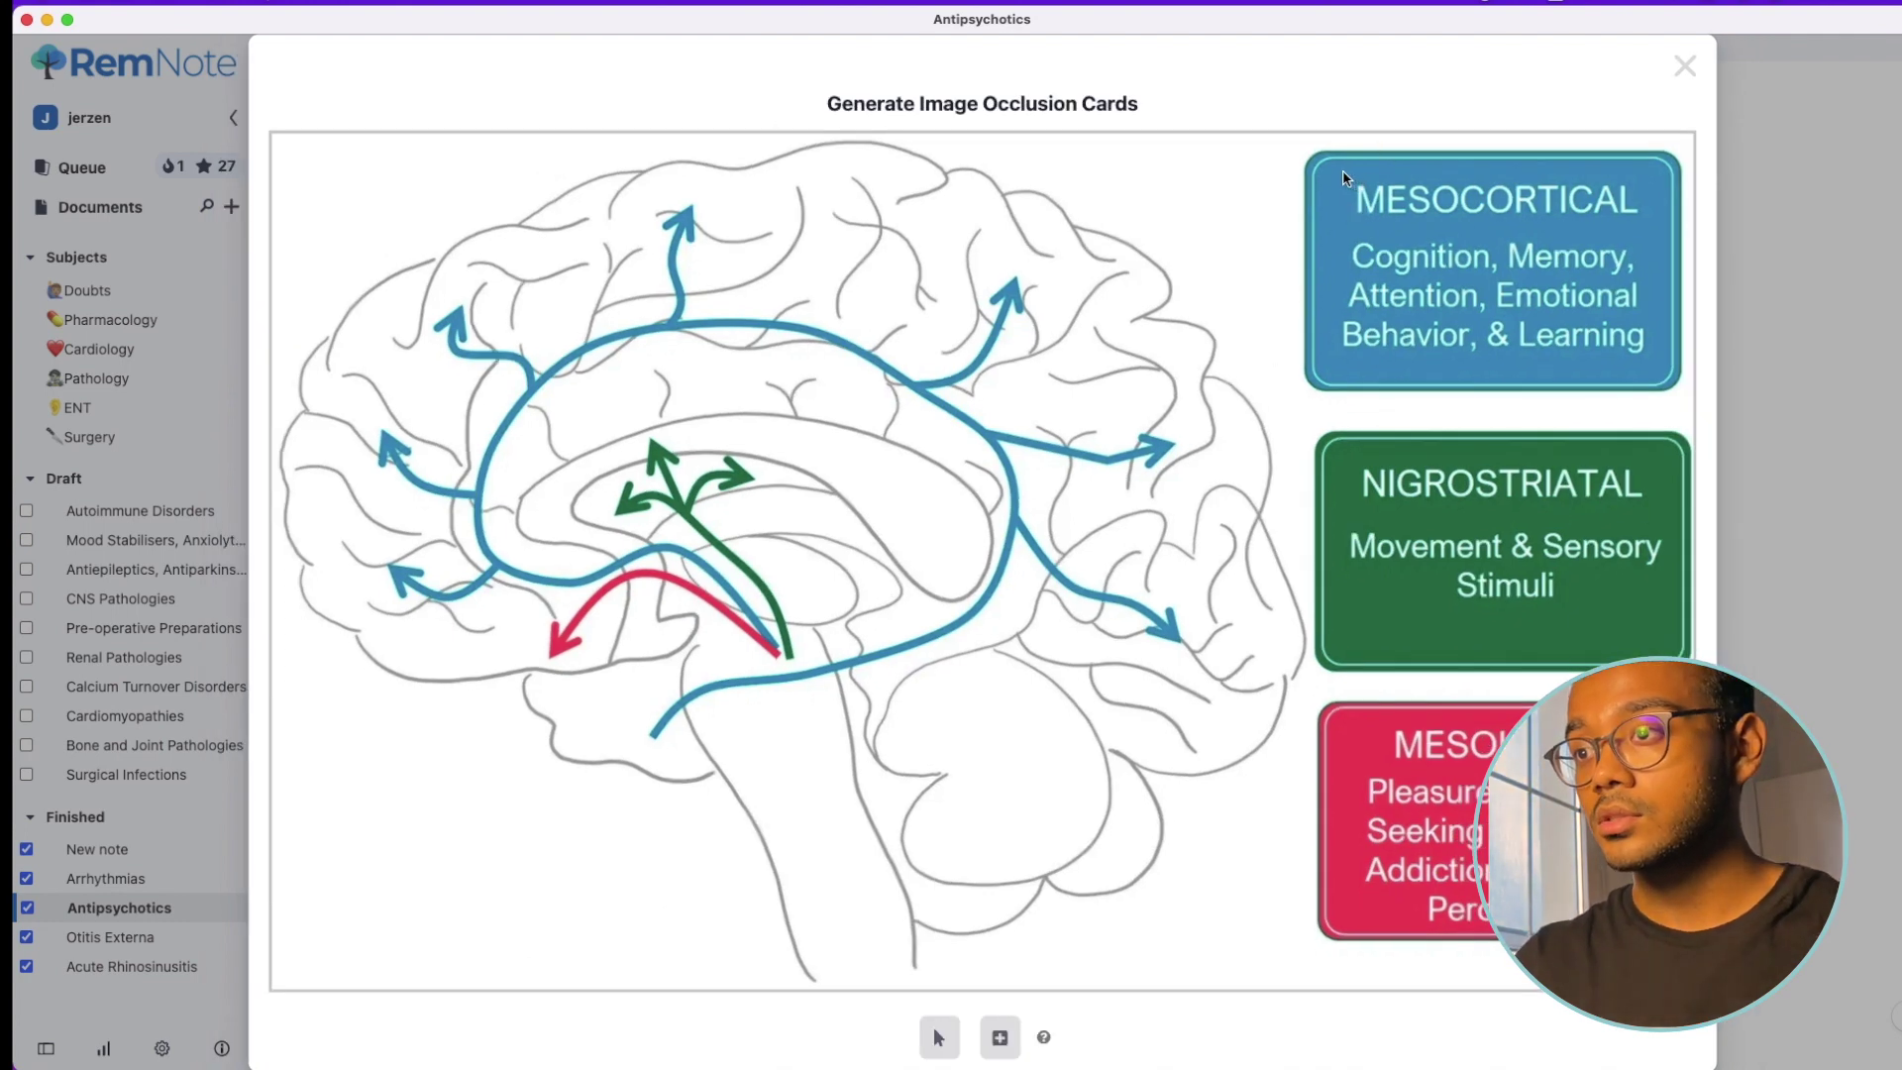
pyautogui.moveTo(1341, 175); pyautogui.dragTo(1656, 231)
pyautogui.moveTo(1362, 453); pyautogui.dragTo(1654, 514)
pyautogui.moveTo(1389, 719); pyautogui.dragTo(1617, 767)
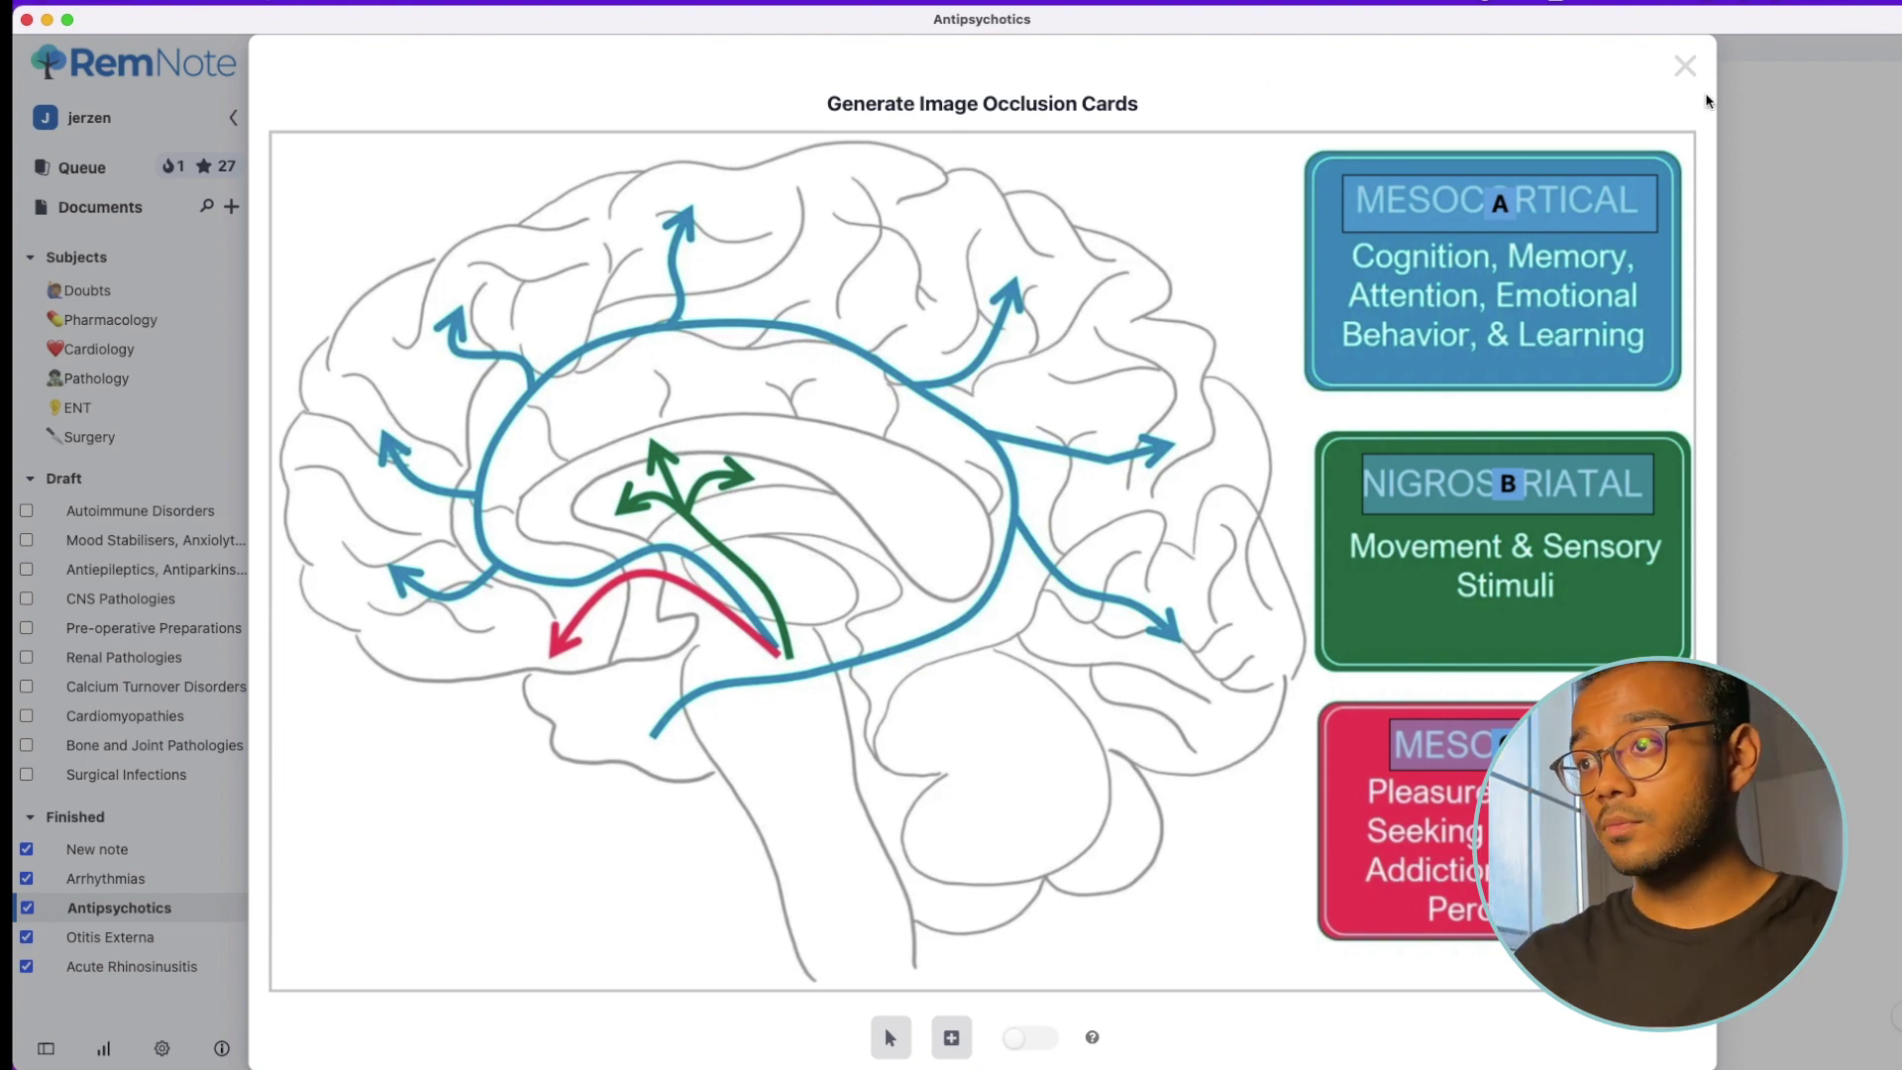
# Step: Close the occlusion generator and scroll Antipsychotics down to the typical and atypical Drugs section
pyautogui.click(1684, 65)
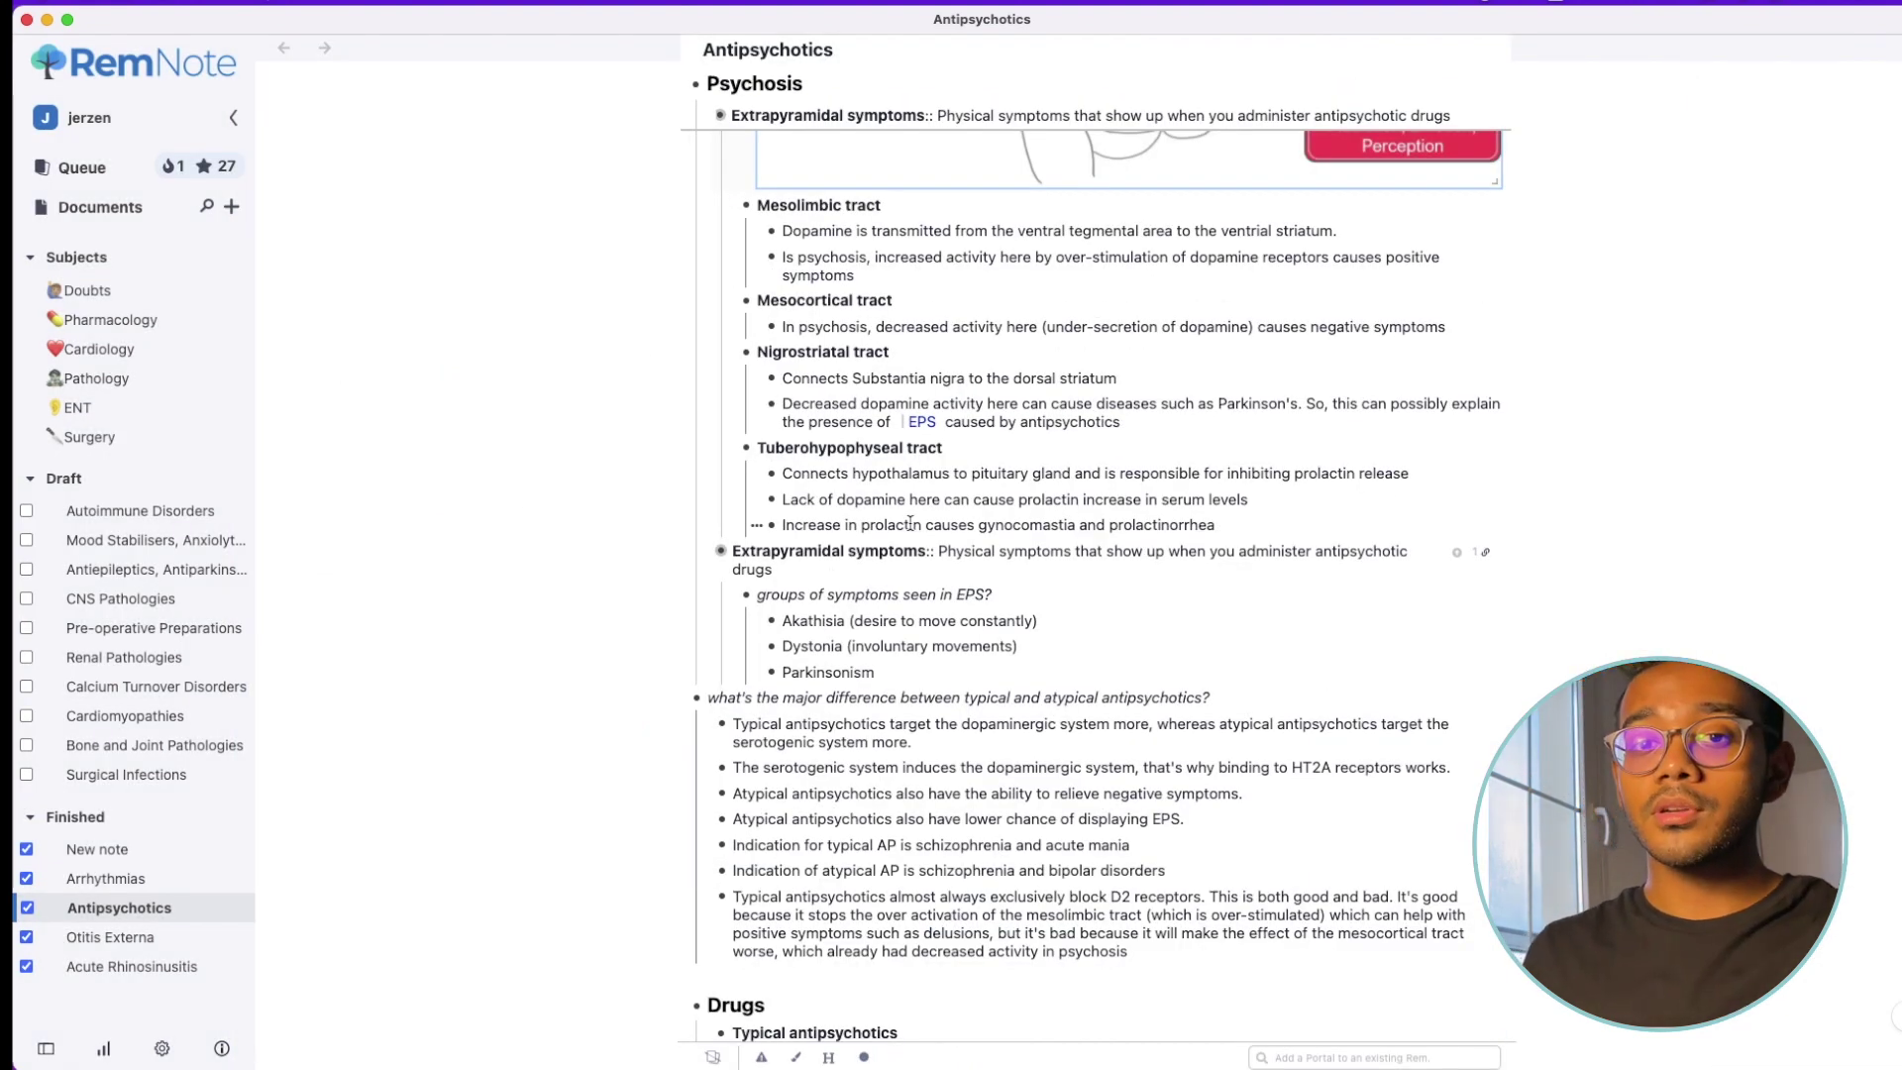
pyautogui.scroll(15, 909, 523)
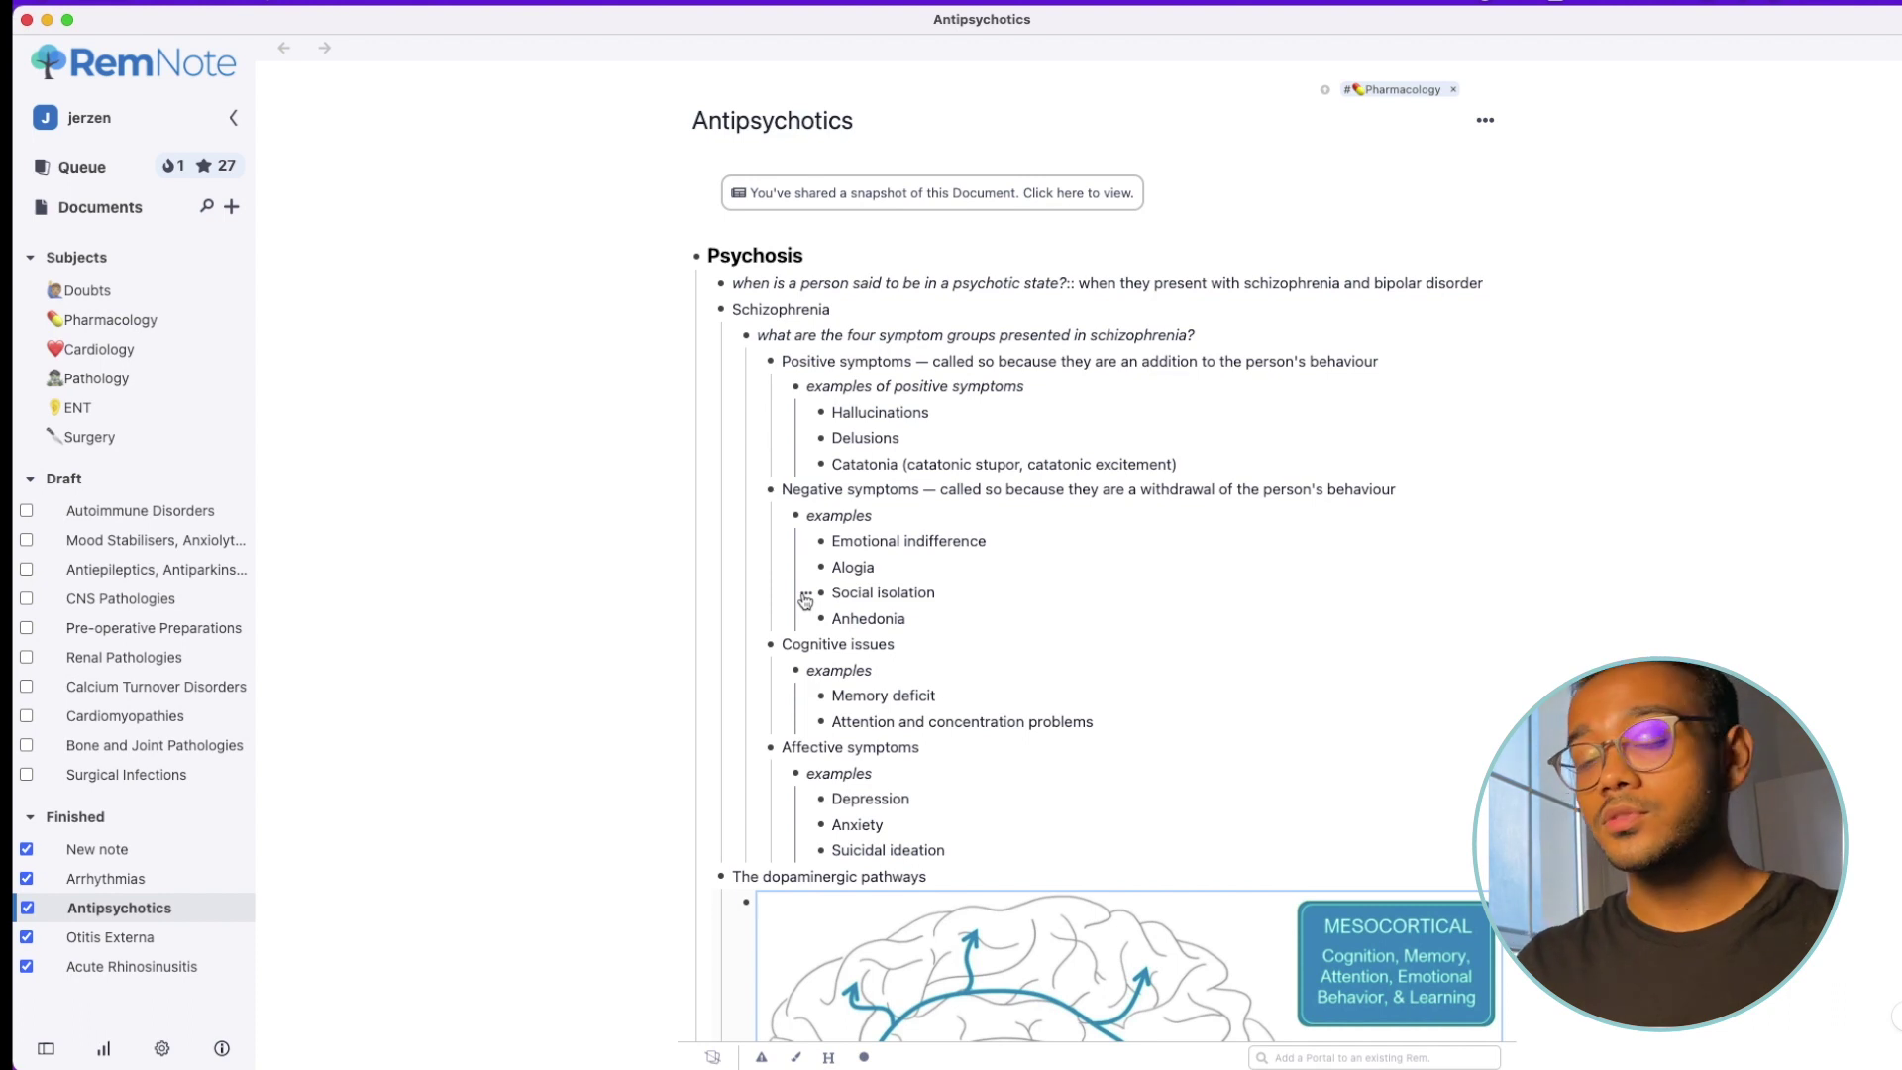
pyautogui.scroll(-1, 1050, 483)
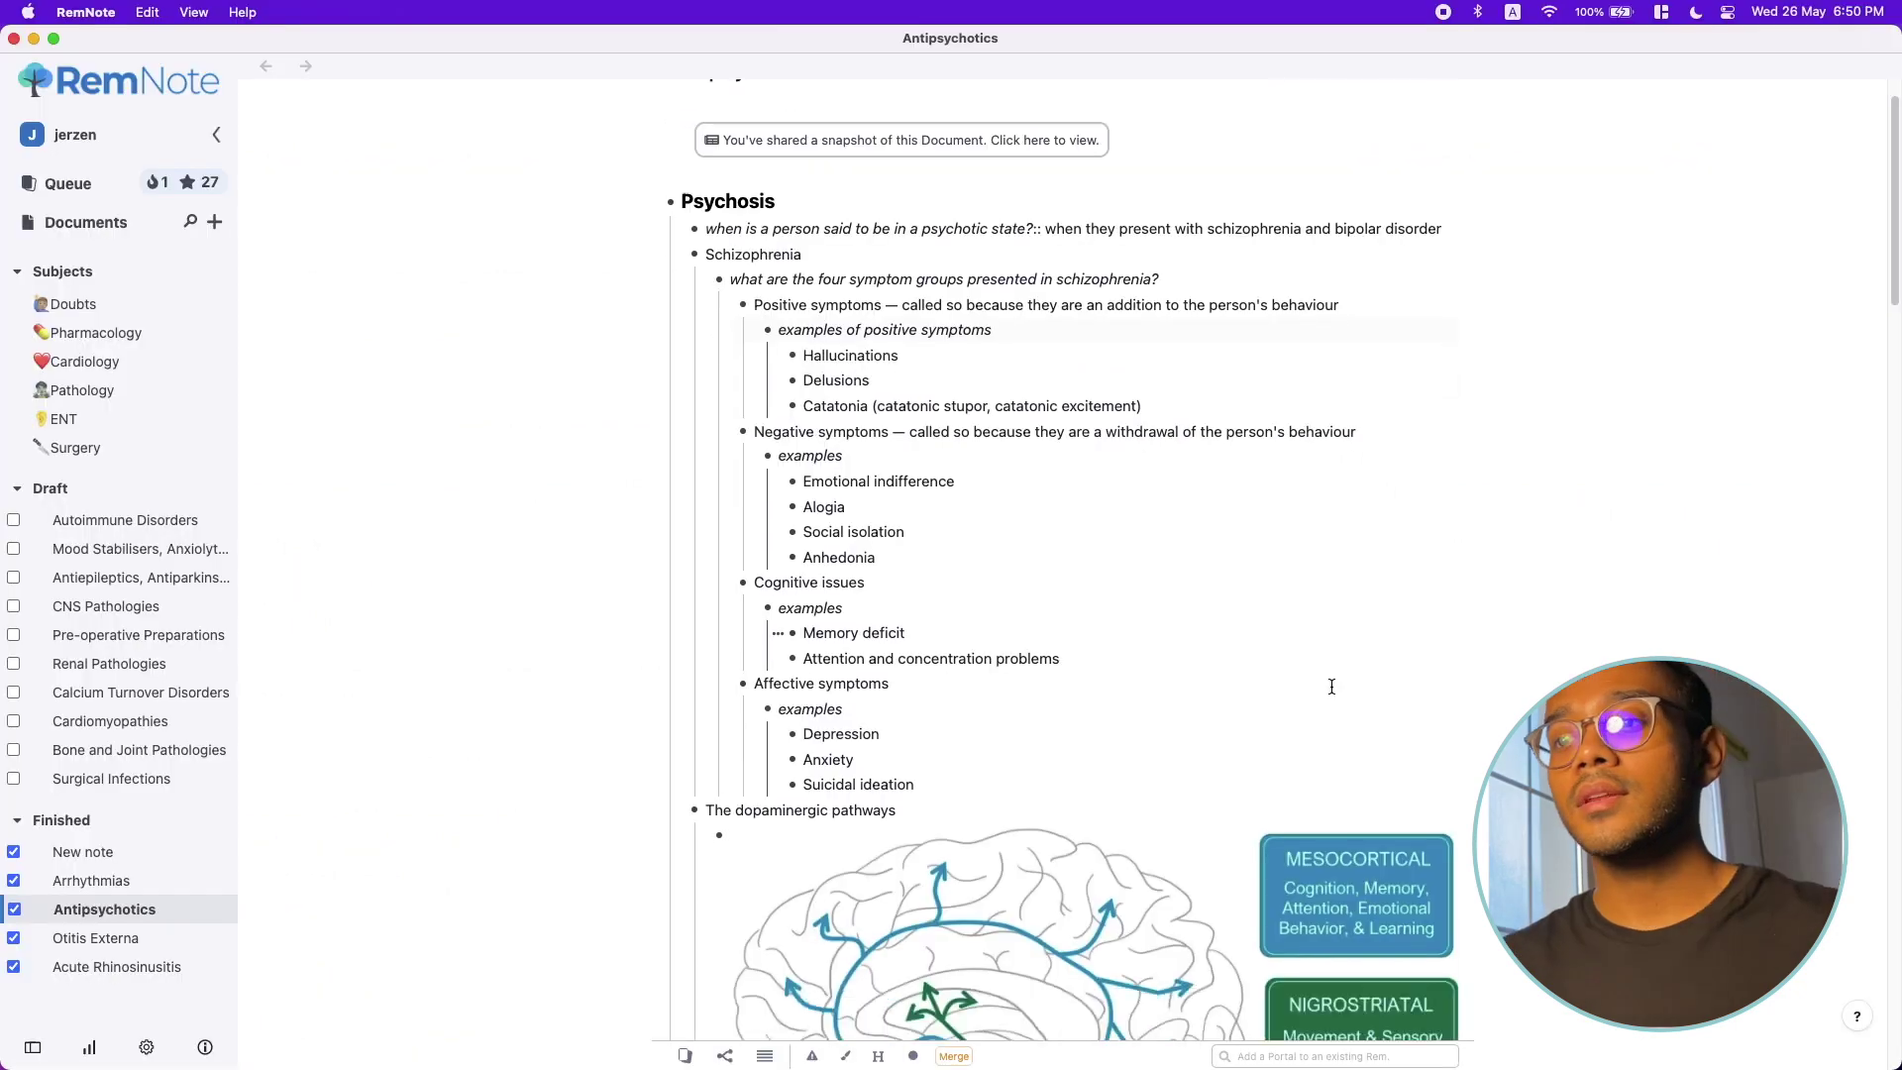
pyautogui.scroll(-3, 1693, 1066)
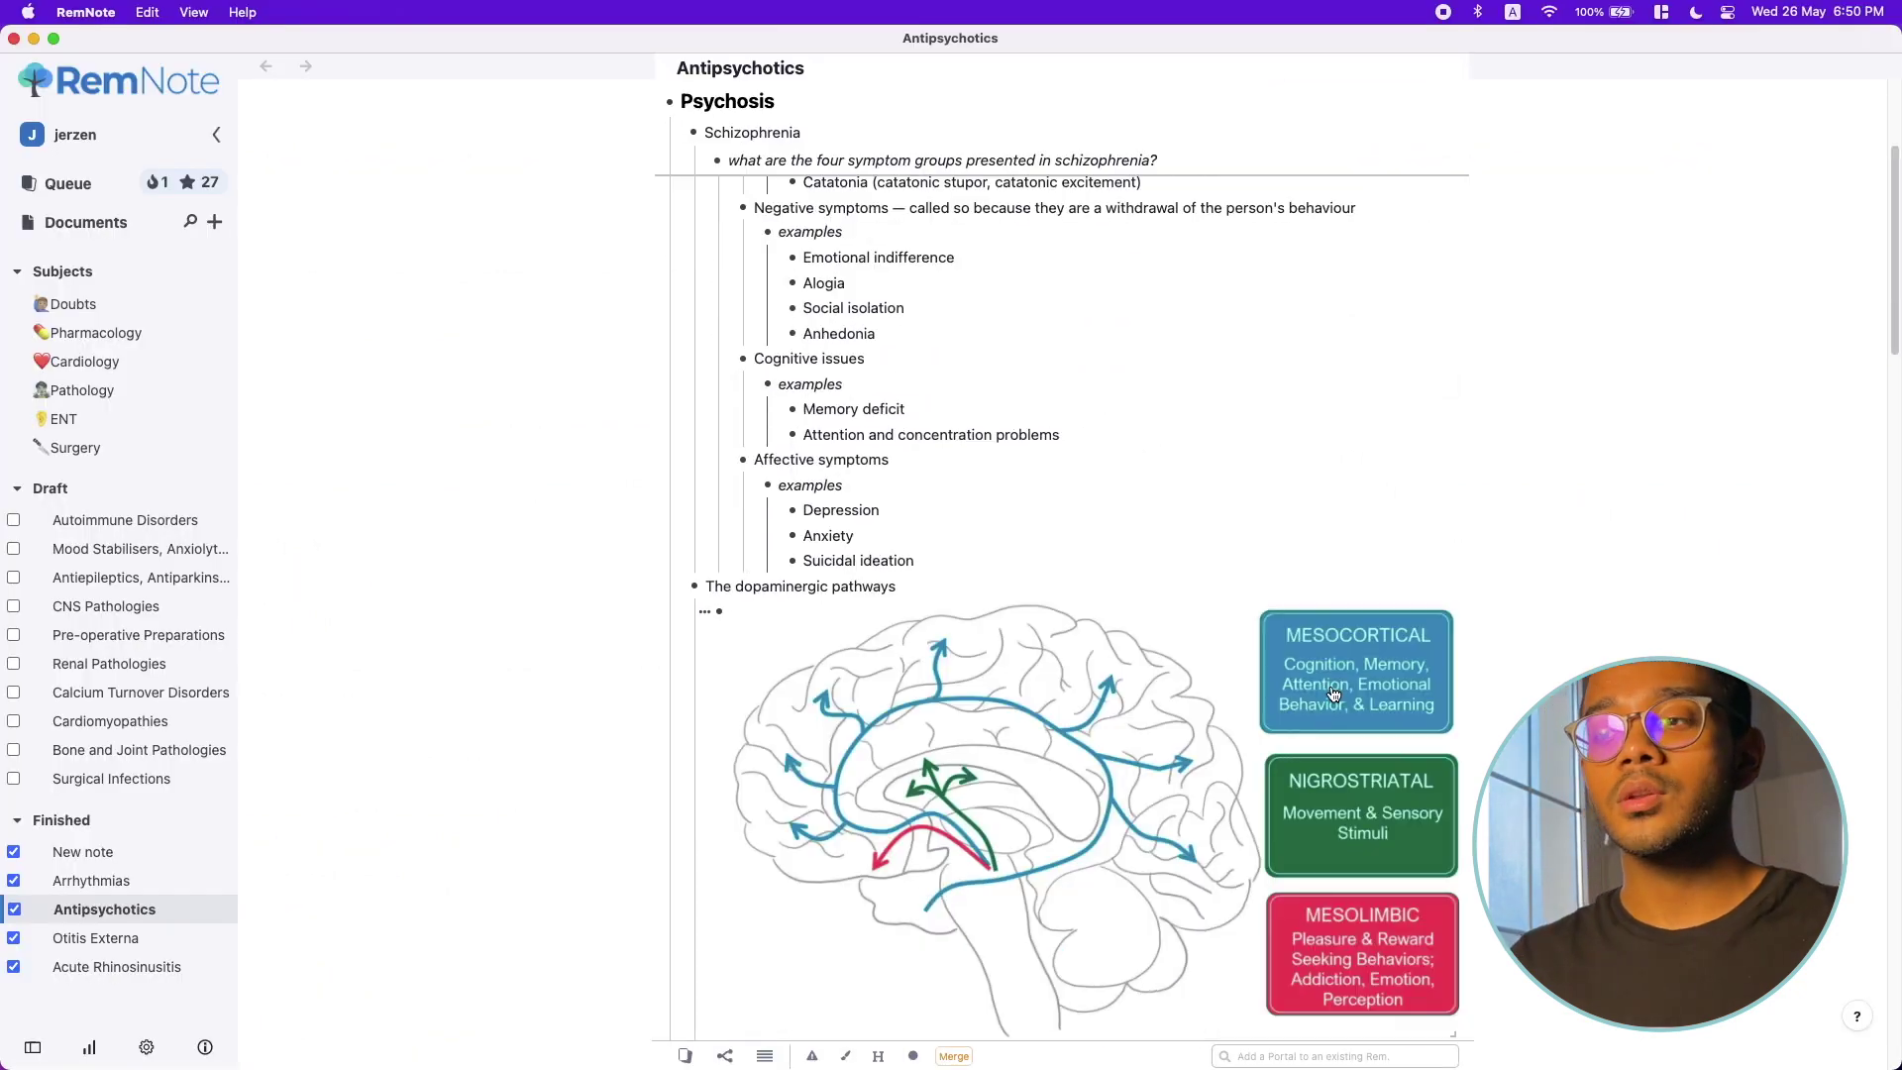
pyautogui.scroll(-15, 1333, 695)
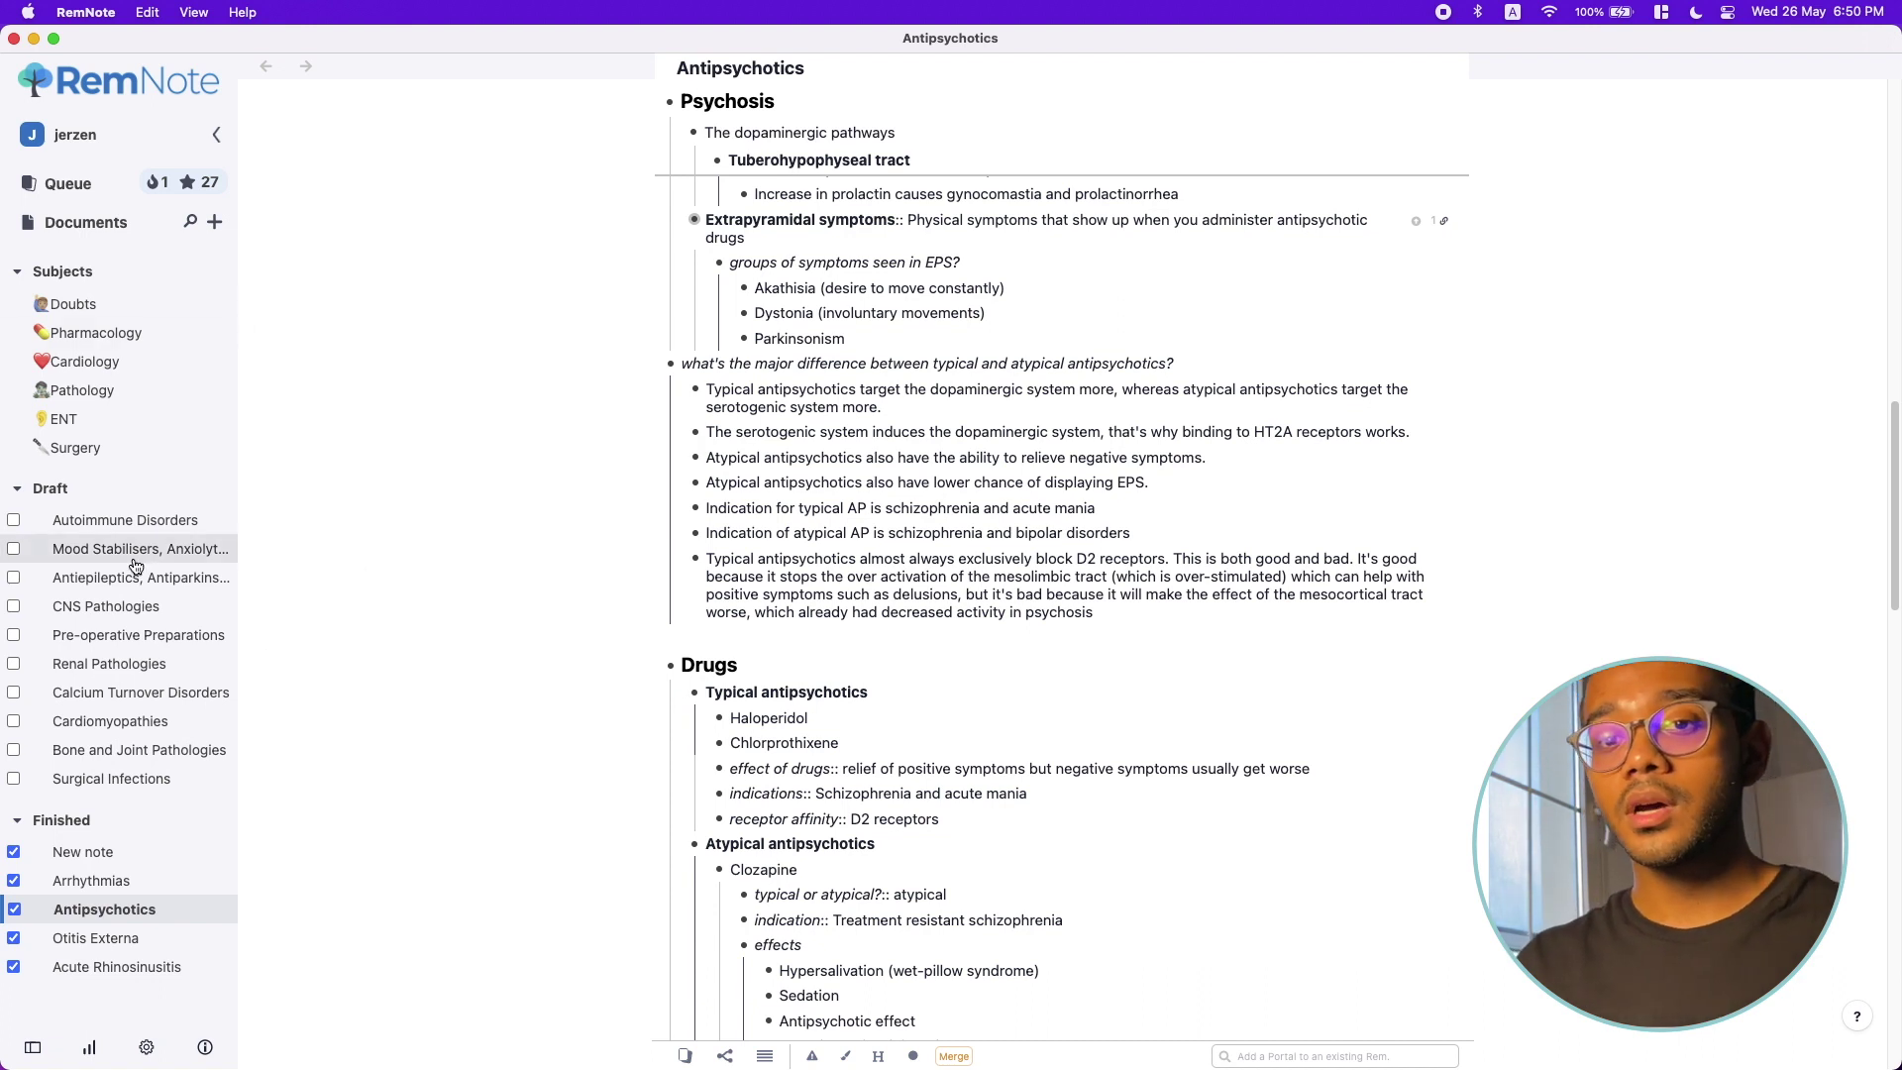
# Step: Open Renal Pathologies from Draft and scroll through its acute renal failure causes and GFR equations
pyautogui.click(121, 665)
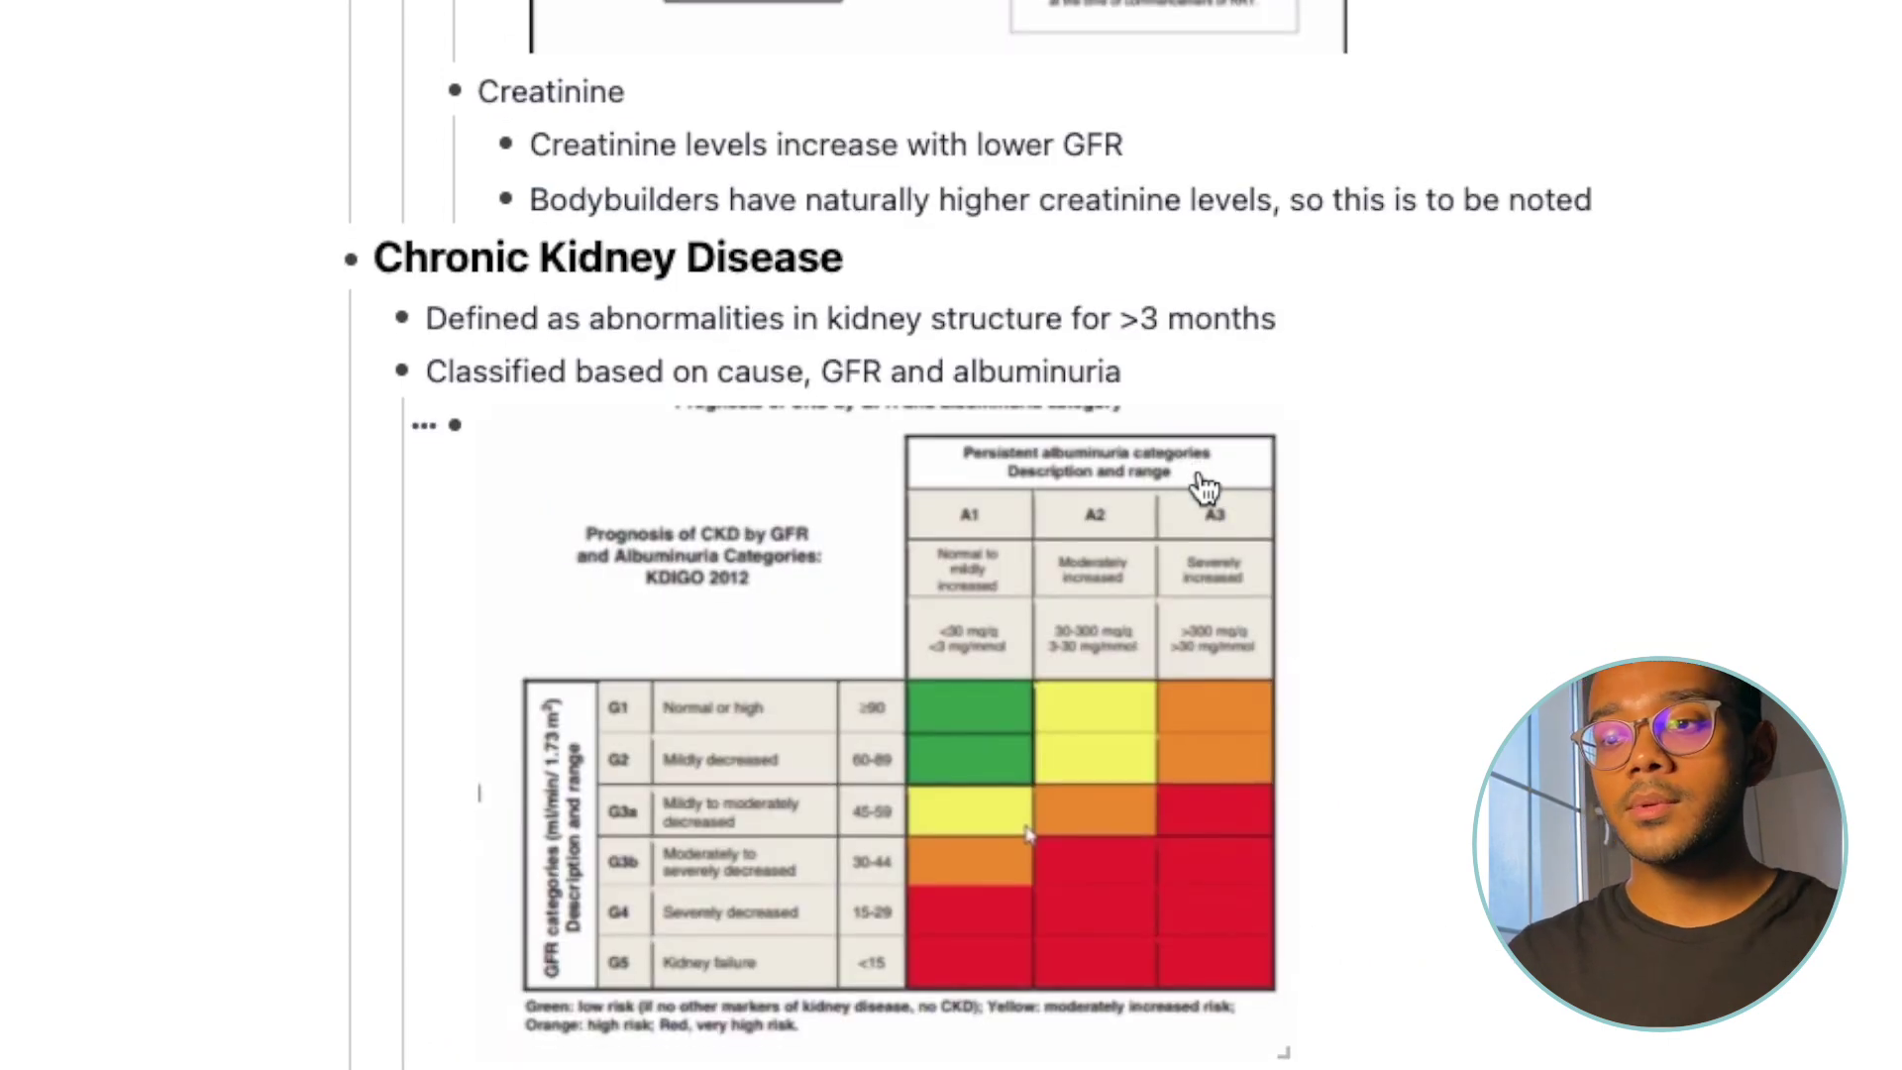
pyautogui.scroll(-5, 1203, 487)
pyautogui.scroll(-10, 1203, 487)
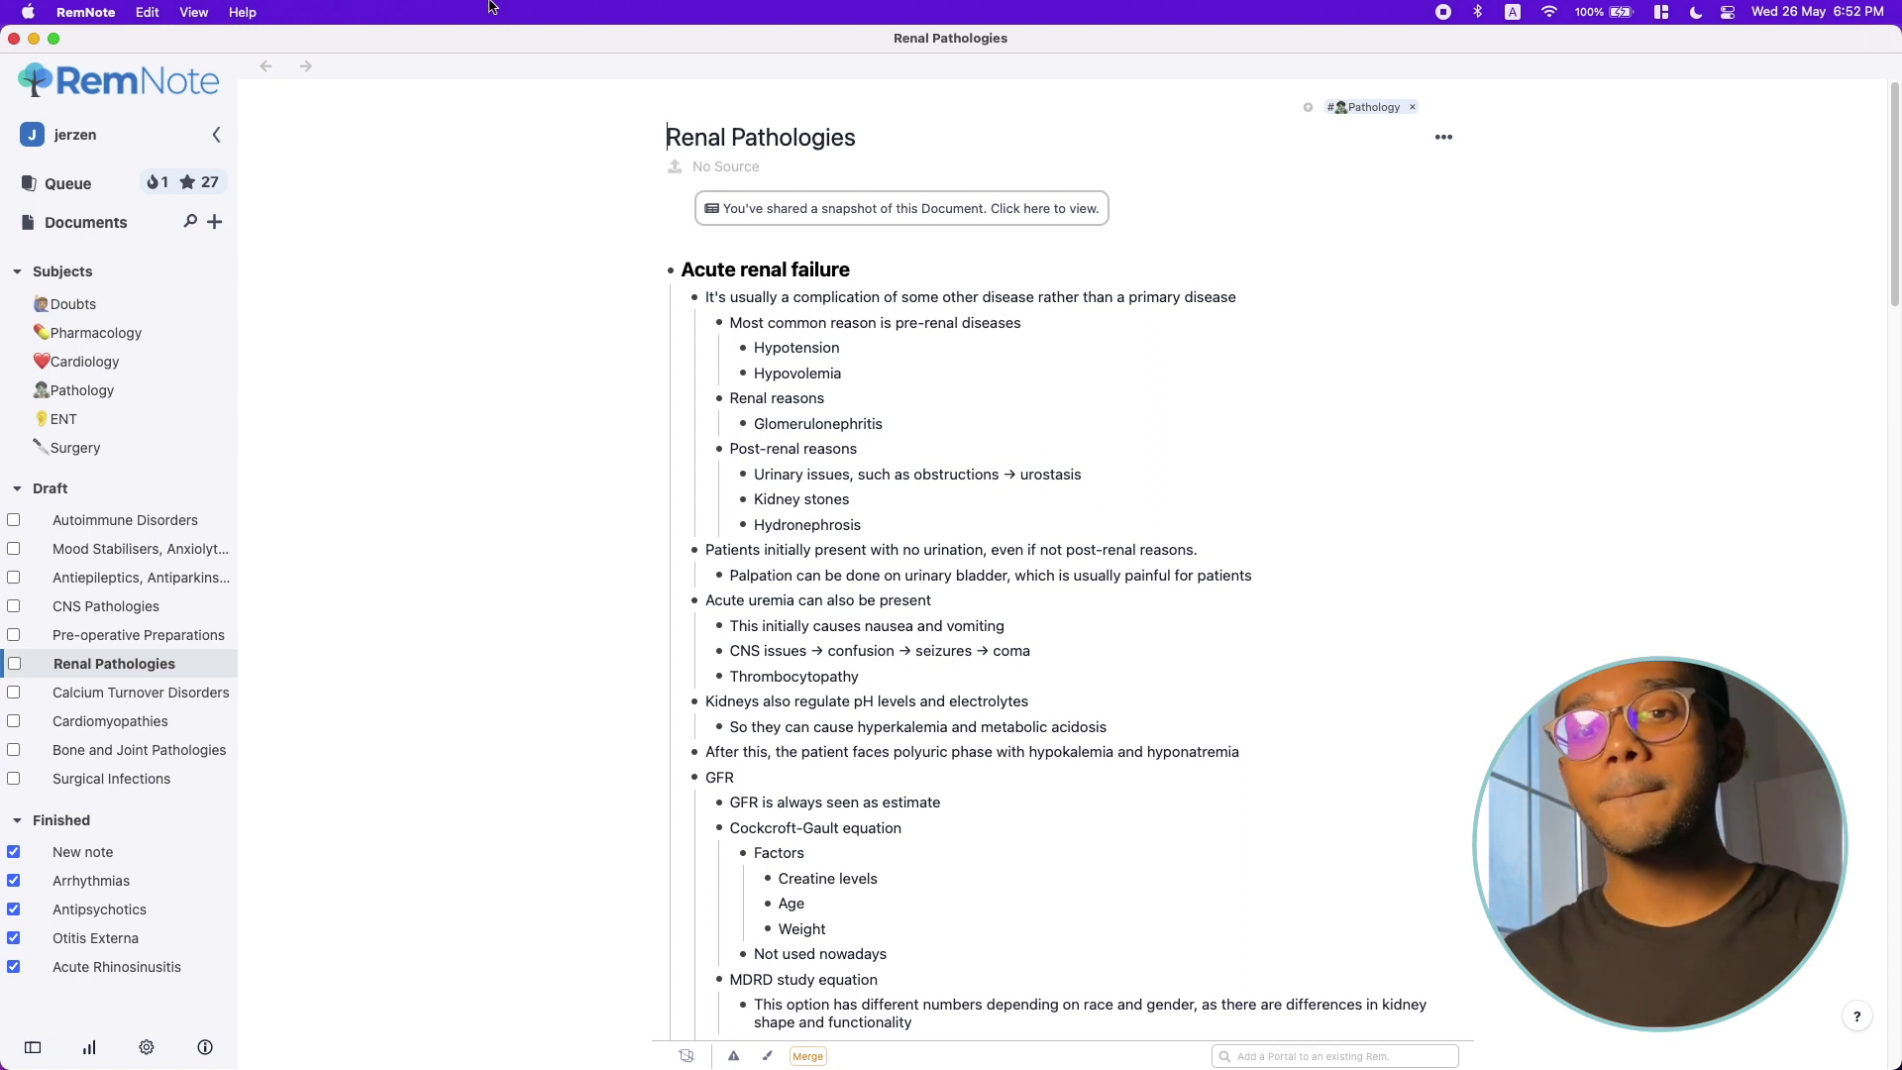
# Step: Open the Cardiology-tagged Cardiomyopathies document and scroll down to its AFib reference
pyautogui.click(119, 721)
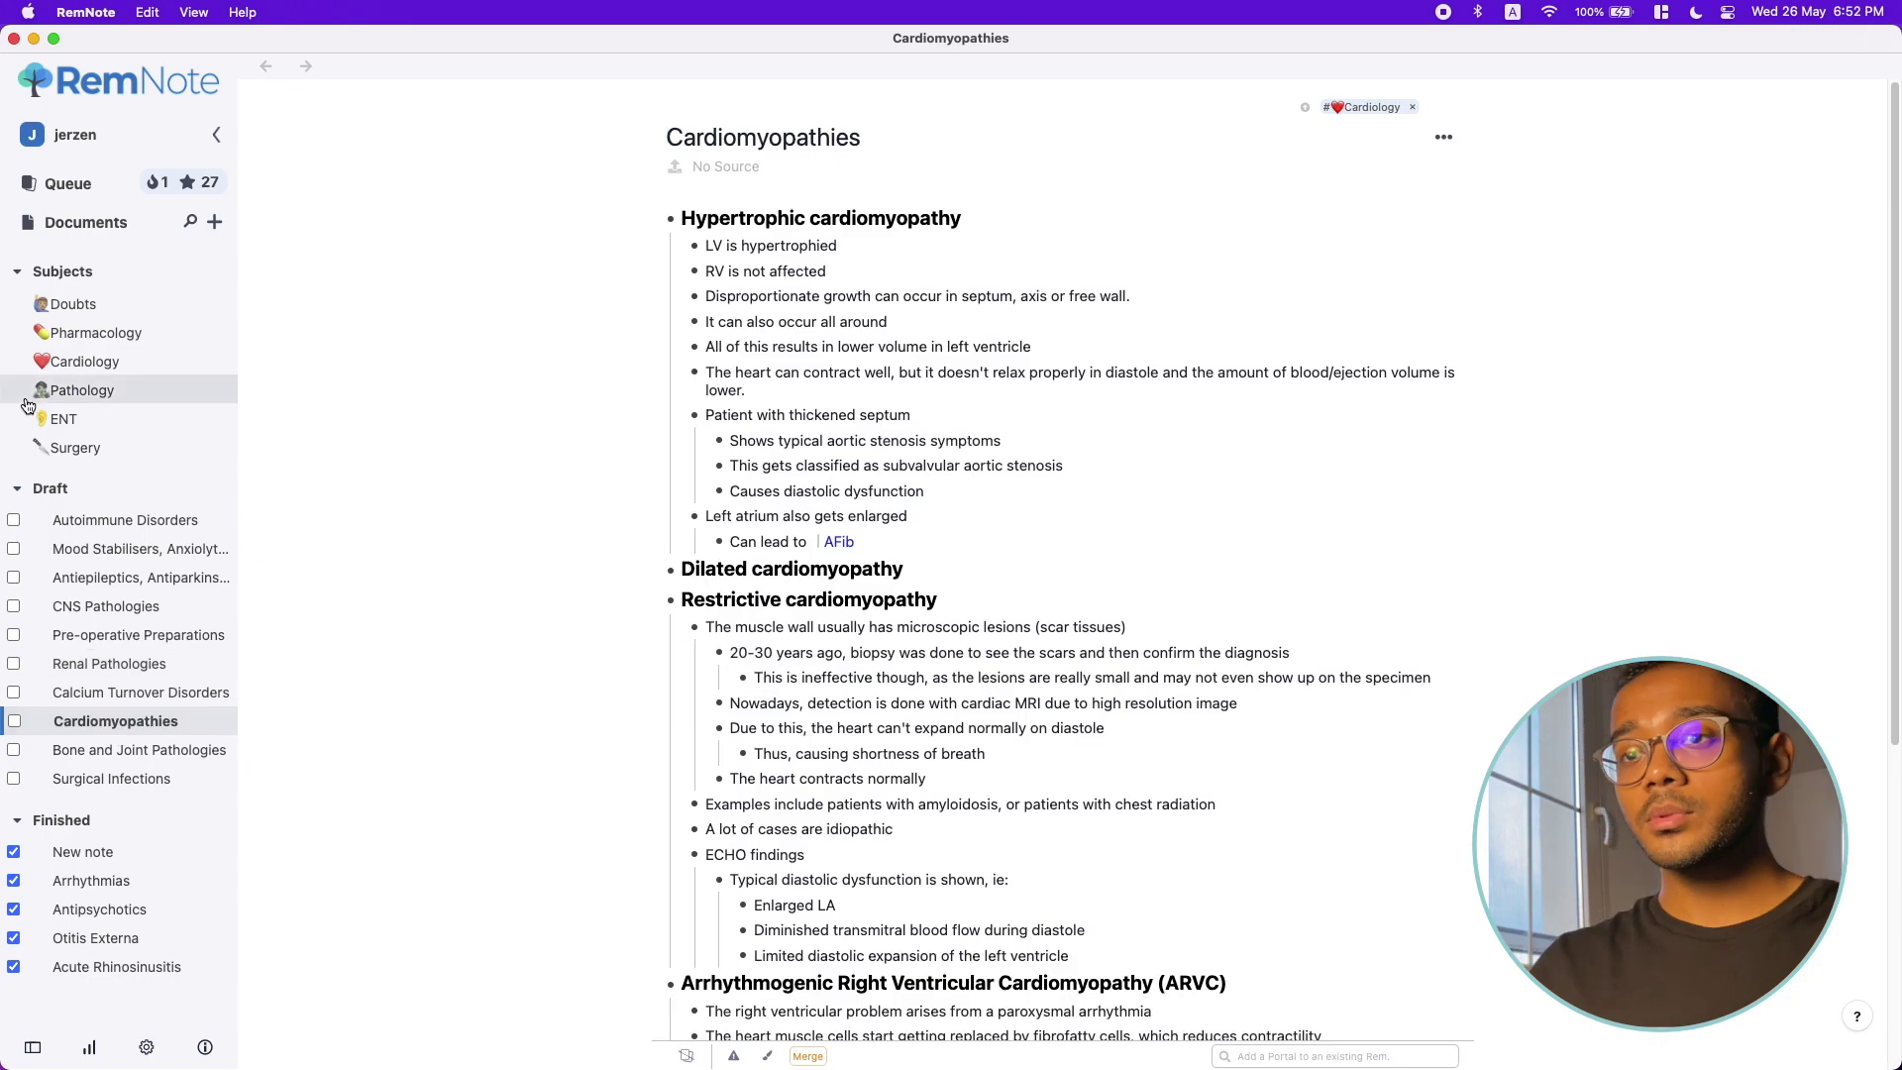
pyautogui.scroll(-1, 897, 530)
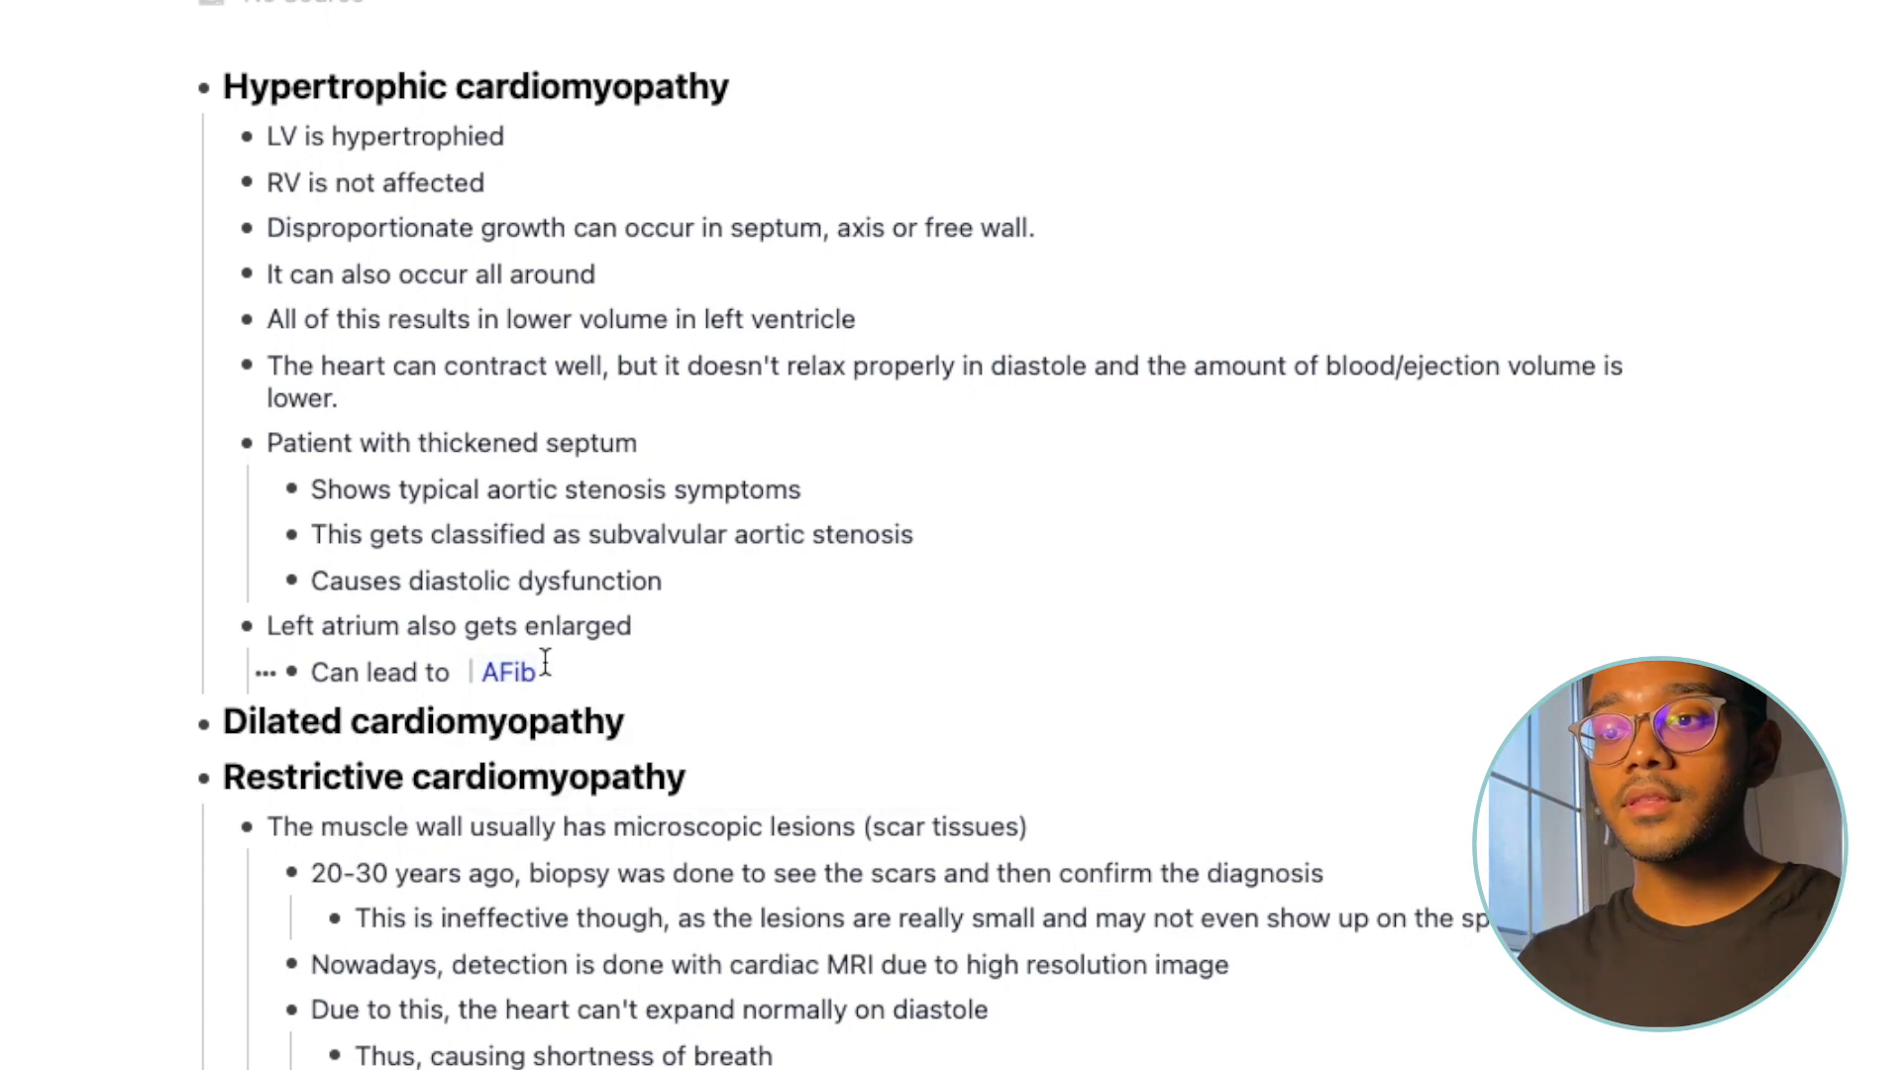
pyautogui.moveTo(486, 684)
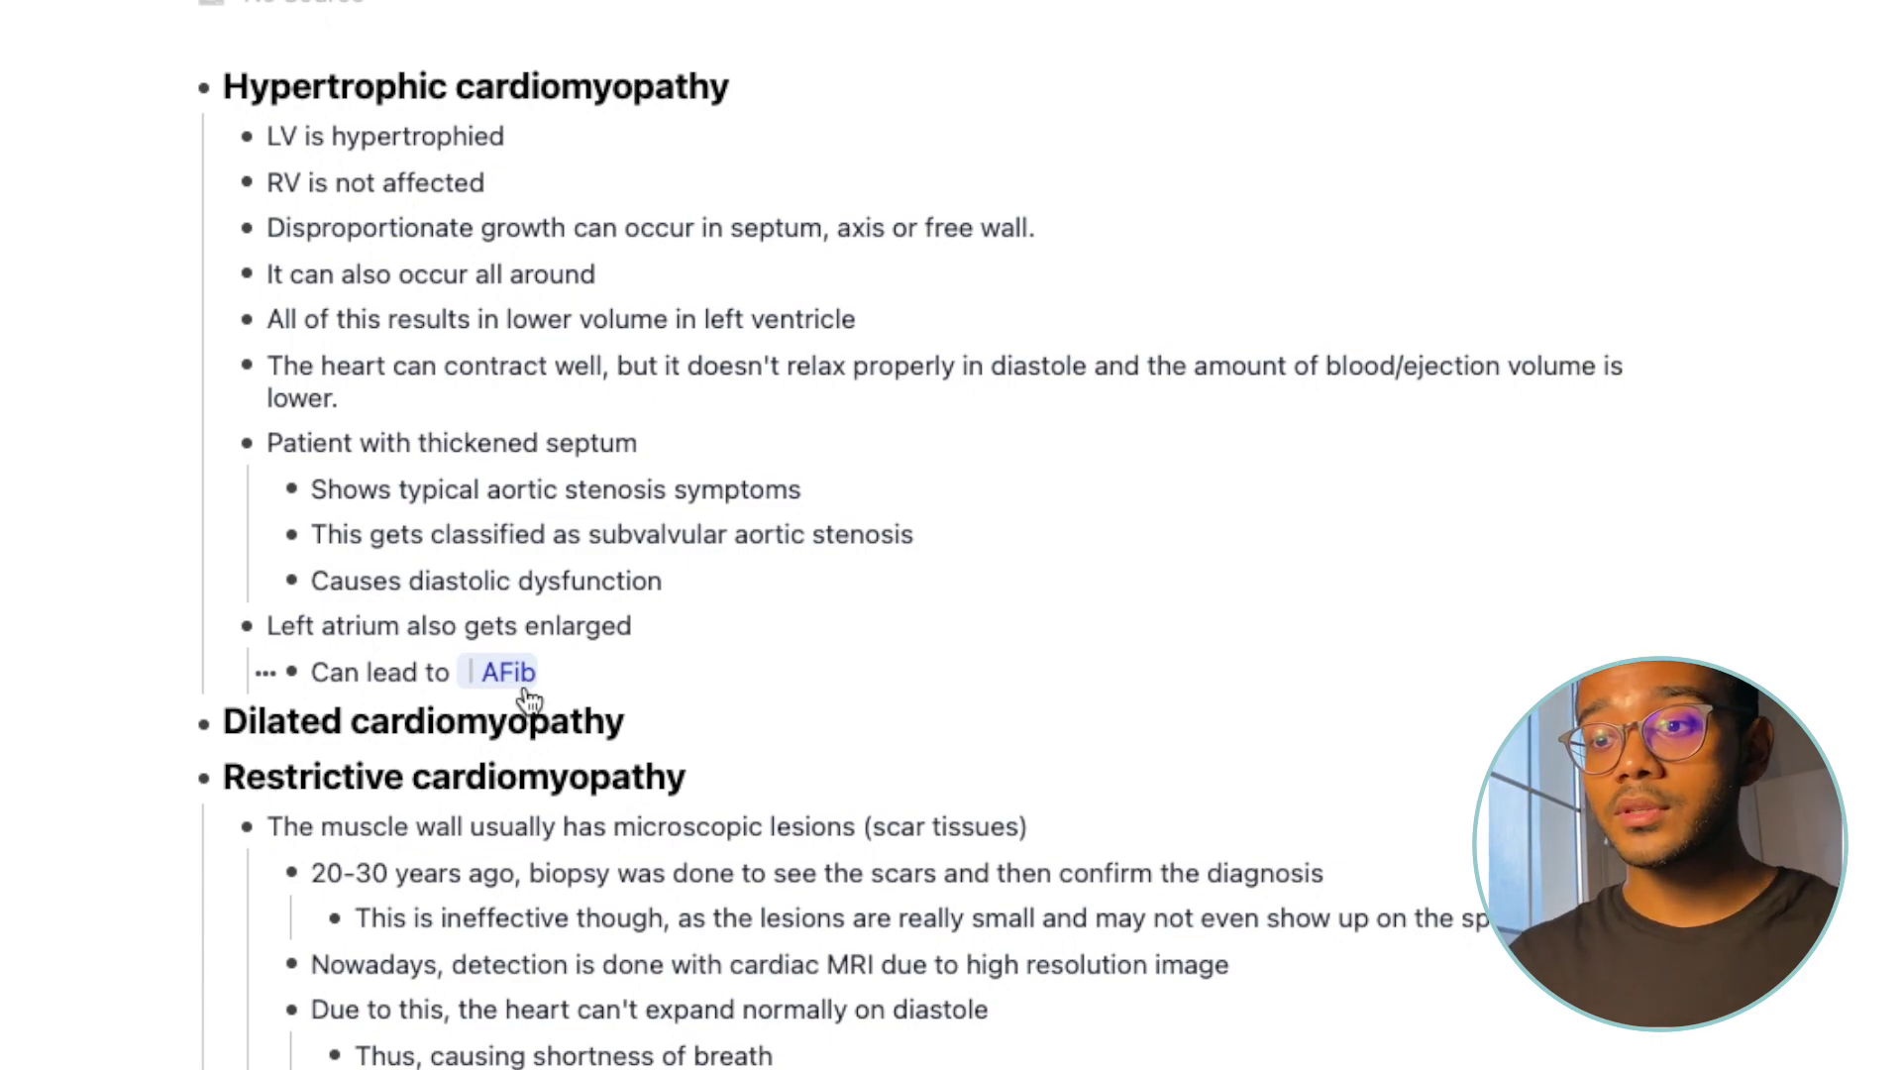
# Step: Open Atrial Fibrillation beside Cardiomyopathies, close the reference menu, and scroll to the ARVC section
pyautogui.keyDown('shift'); pyautogui.click(528, 698); pyautogui.keyUp('shift')
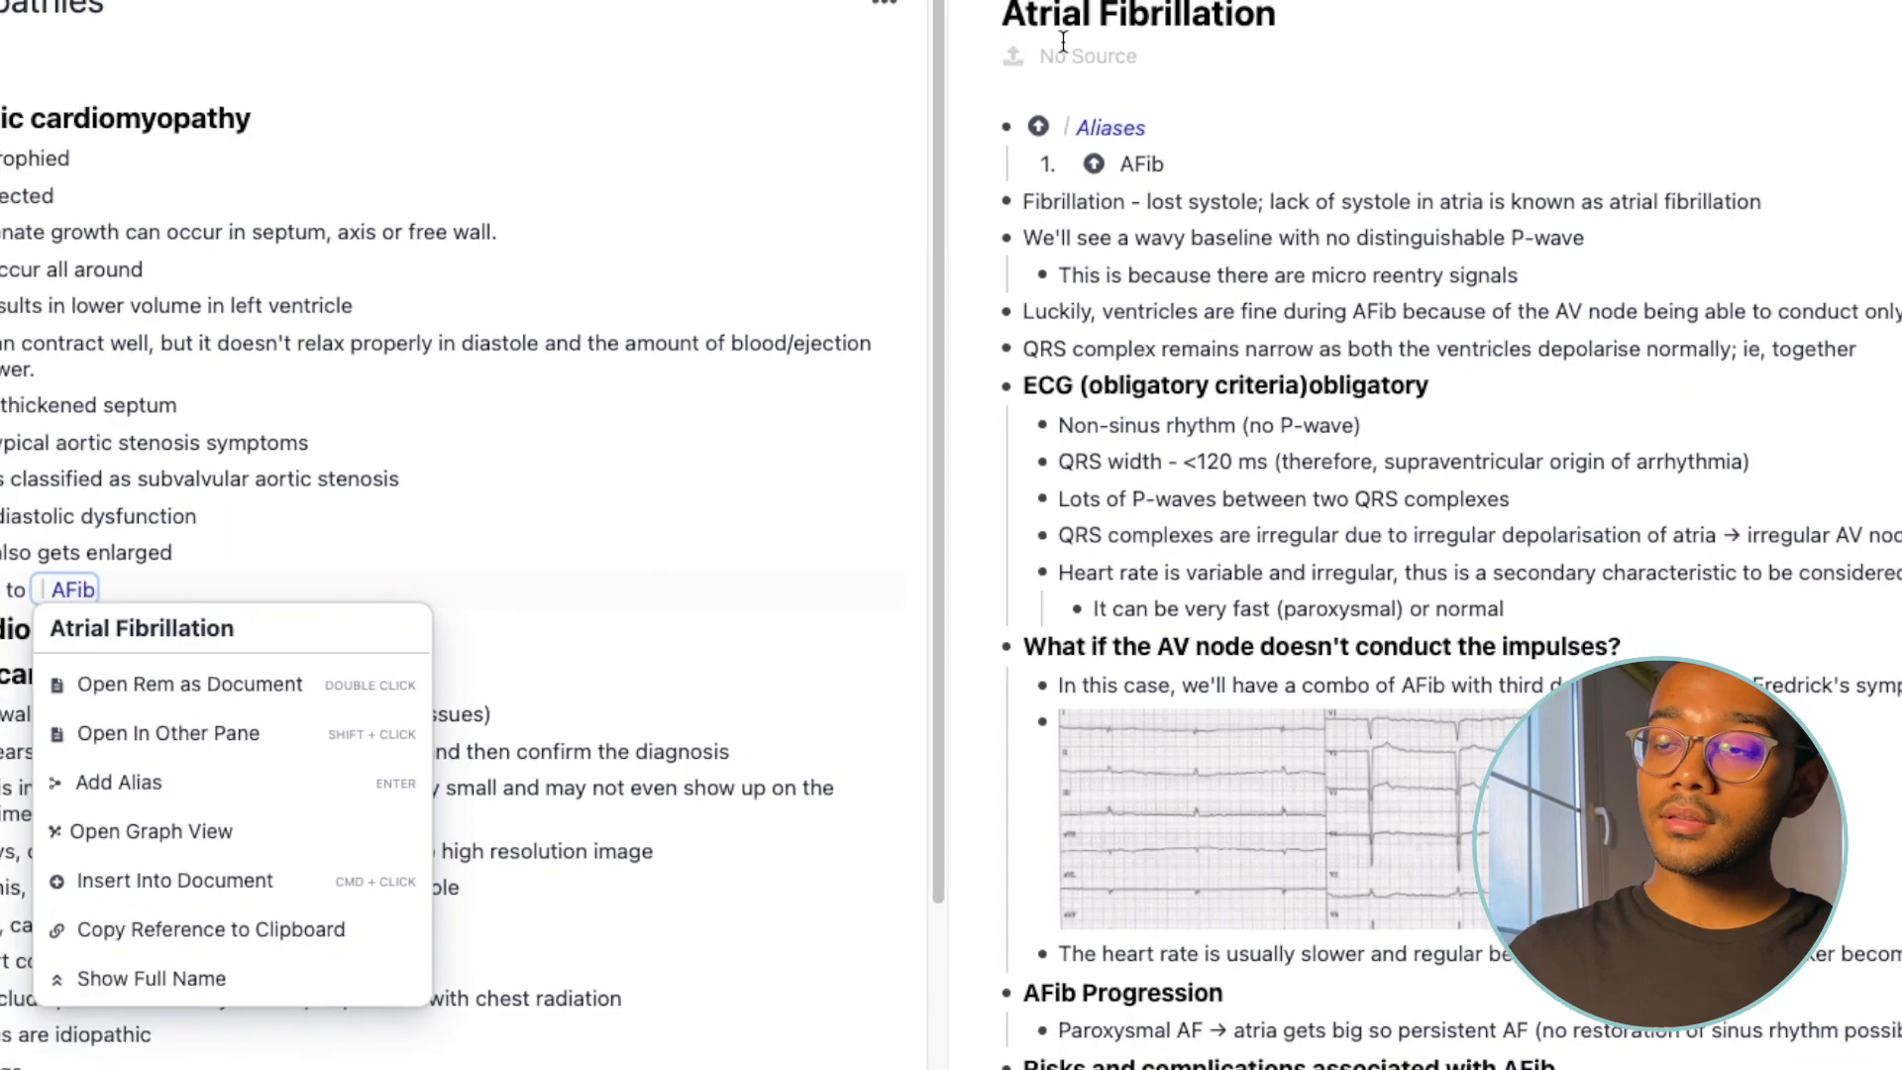
pyautogui.click(1326, 23)
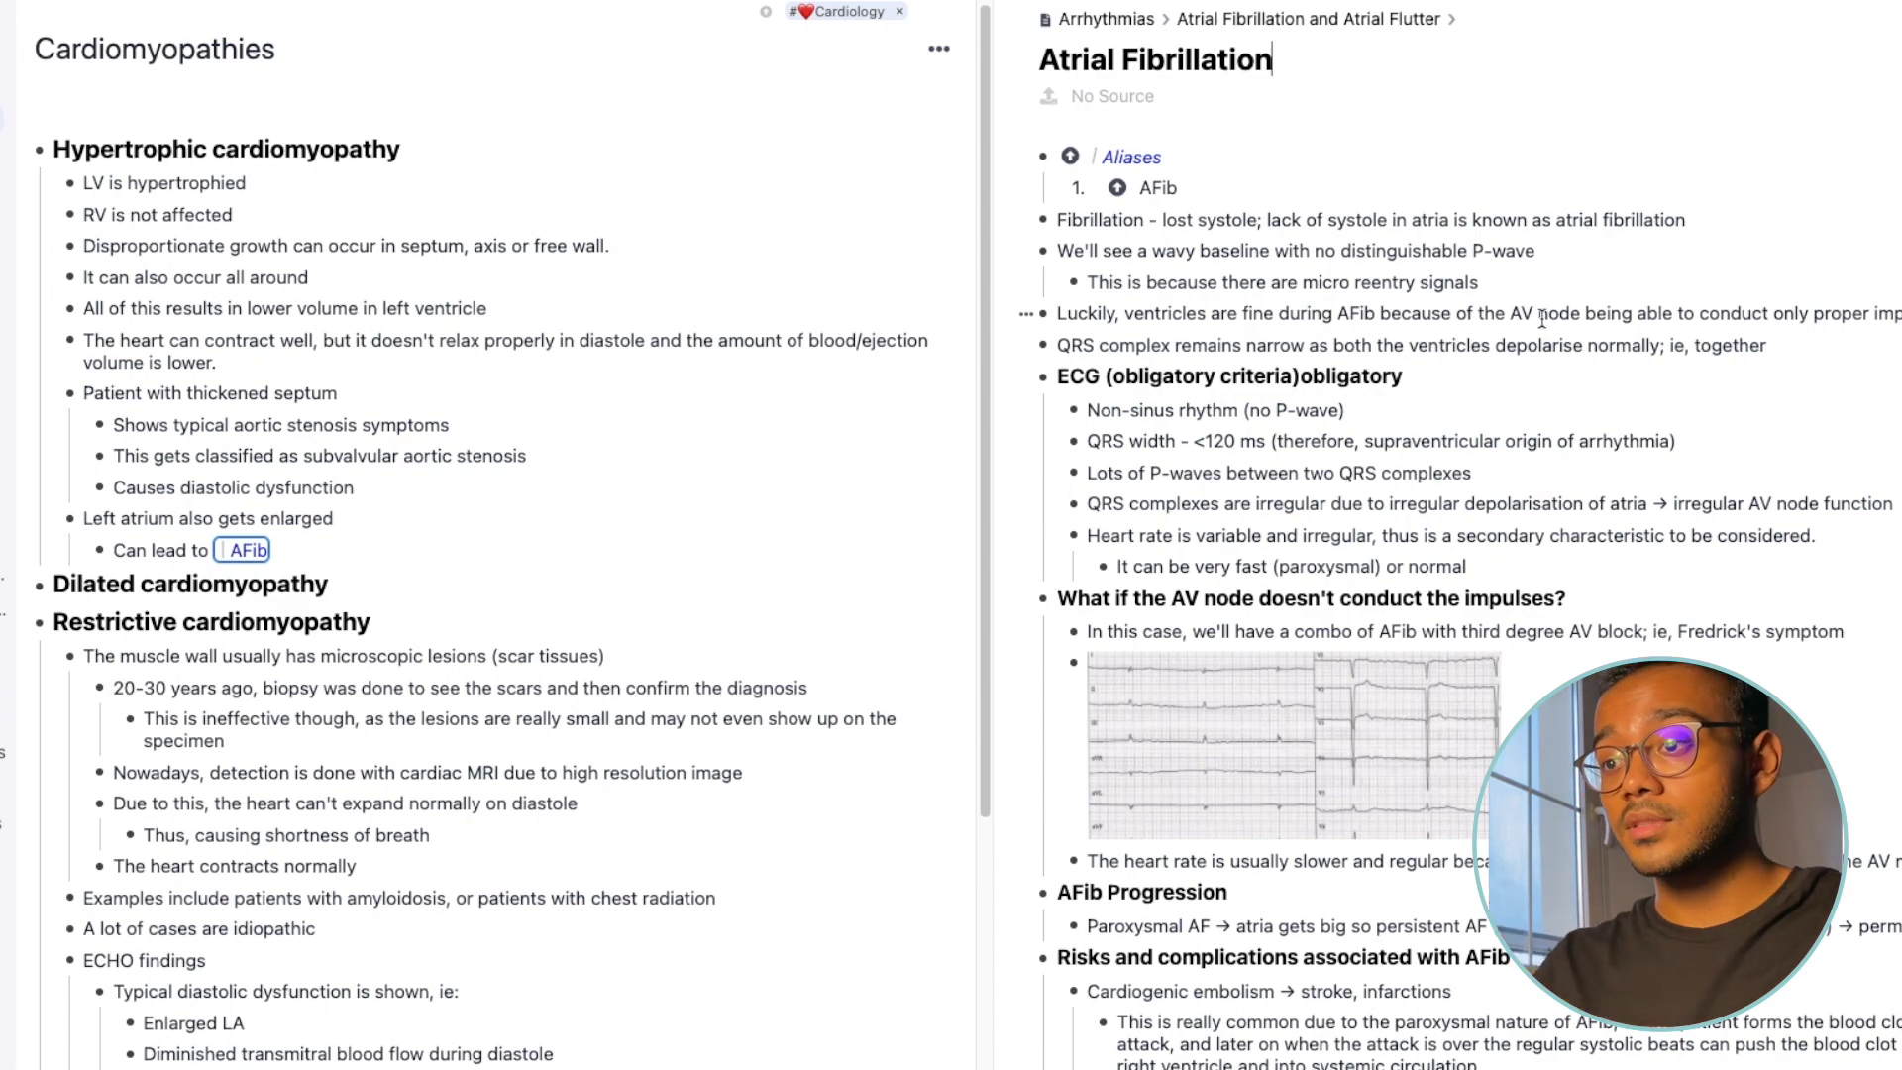
pyautogui.scroll(-3, 1541, 318)
pyautogui.scroll(2, 1544, 320)
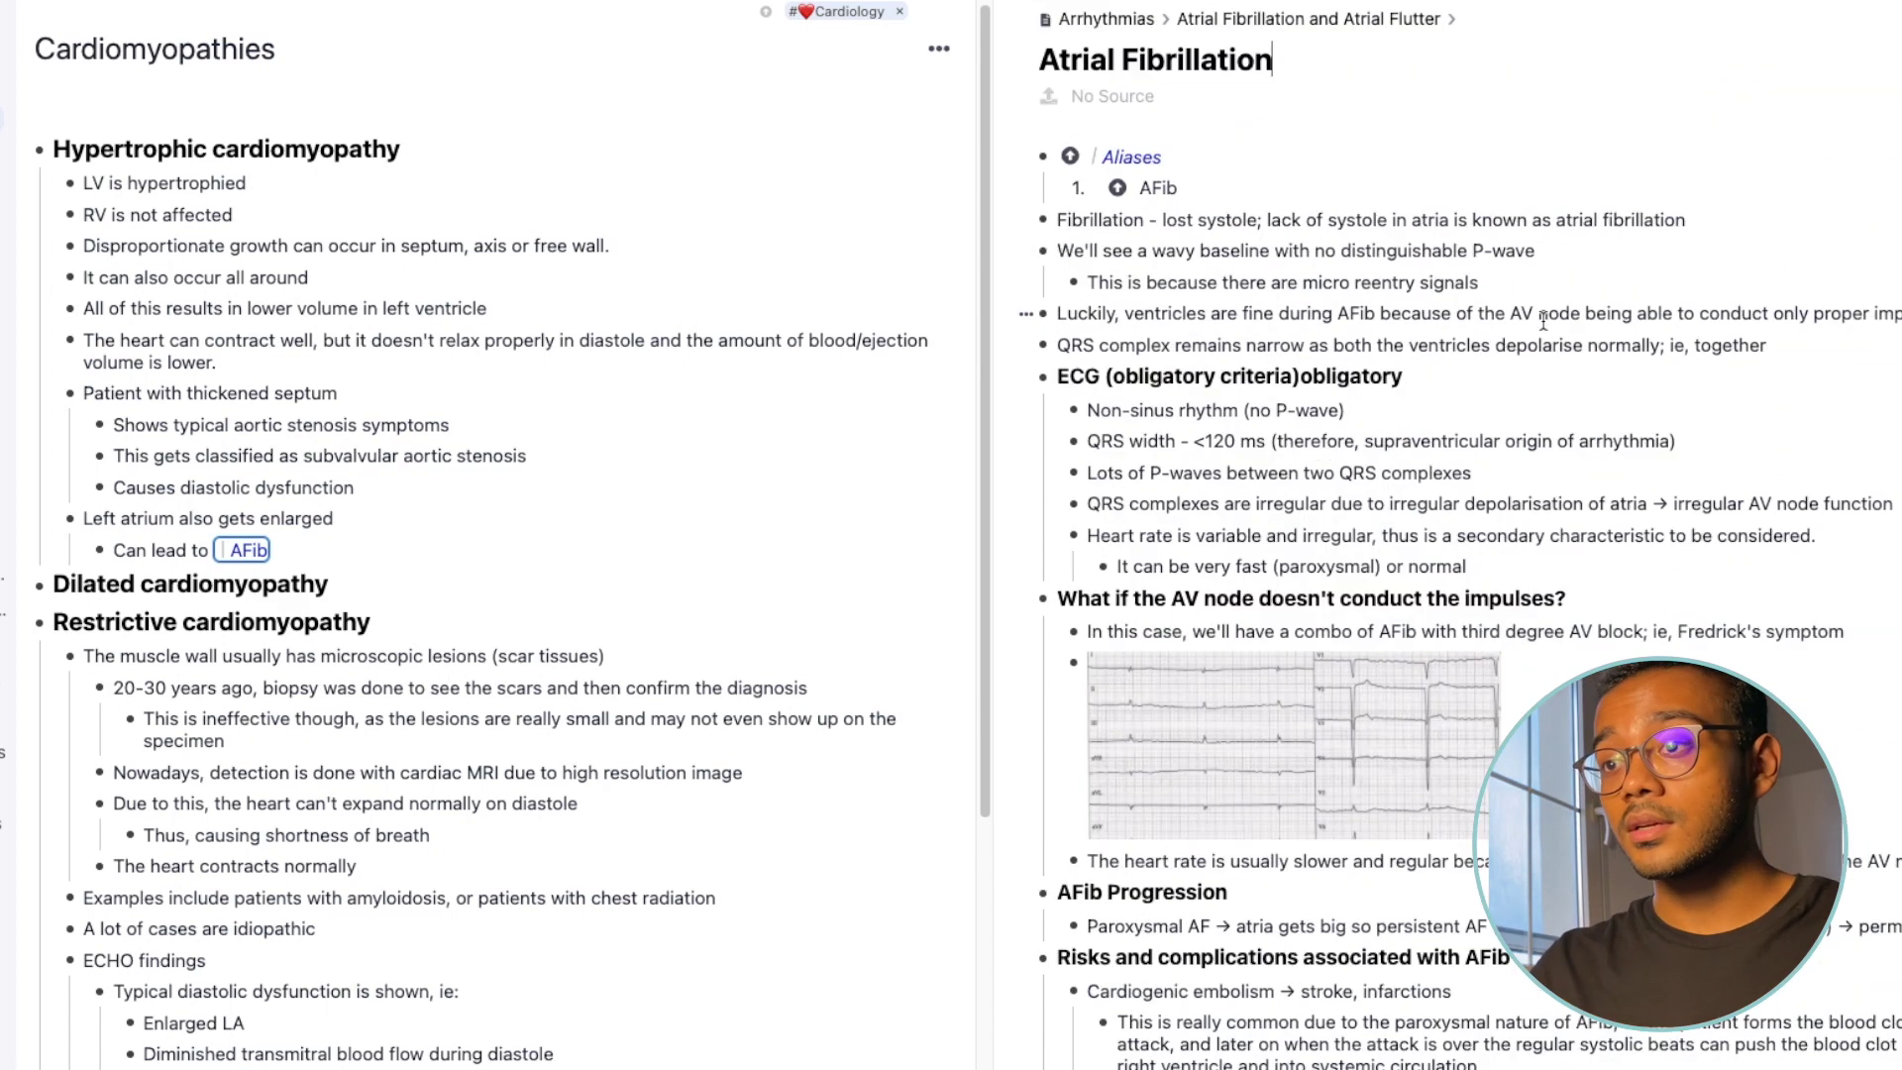
pyautogui.scroll(-5, 1543, 320)
pyautogui.scroll(-10, 1544, 320)
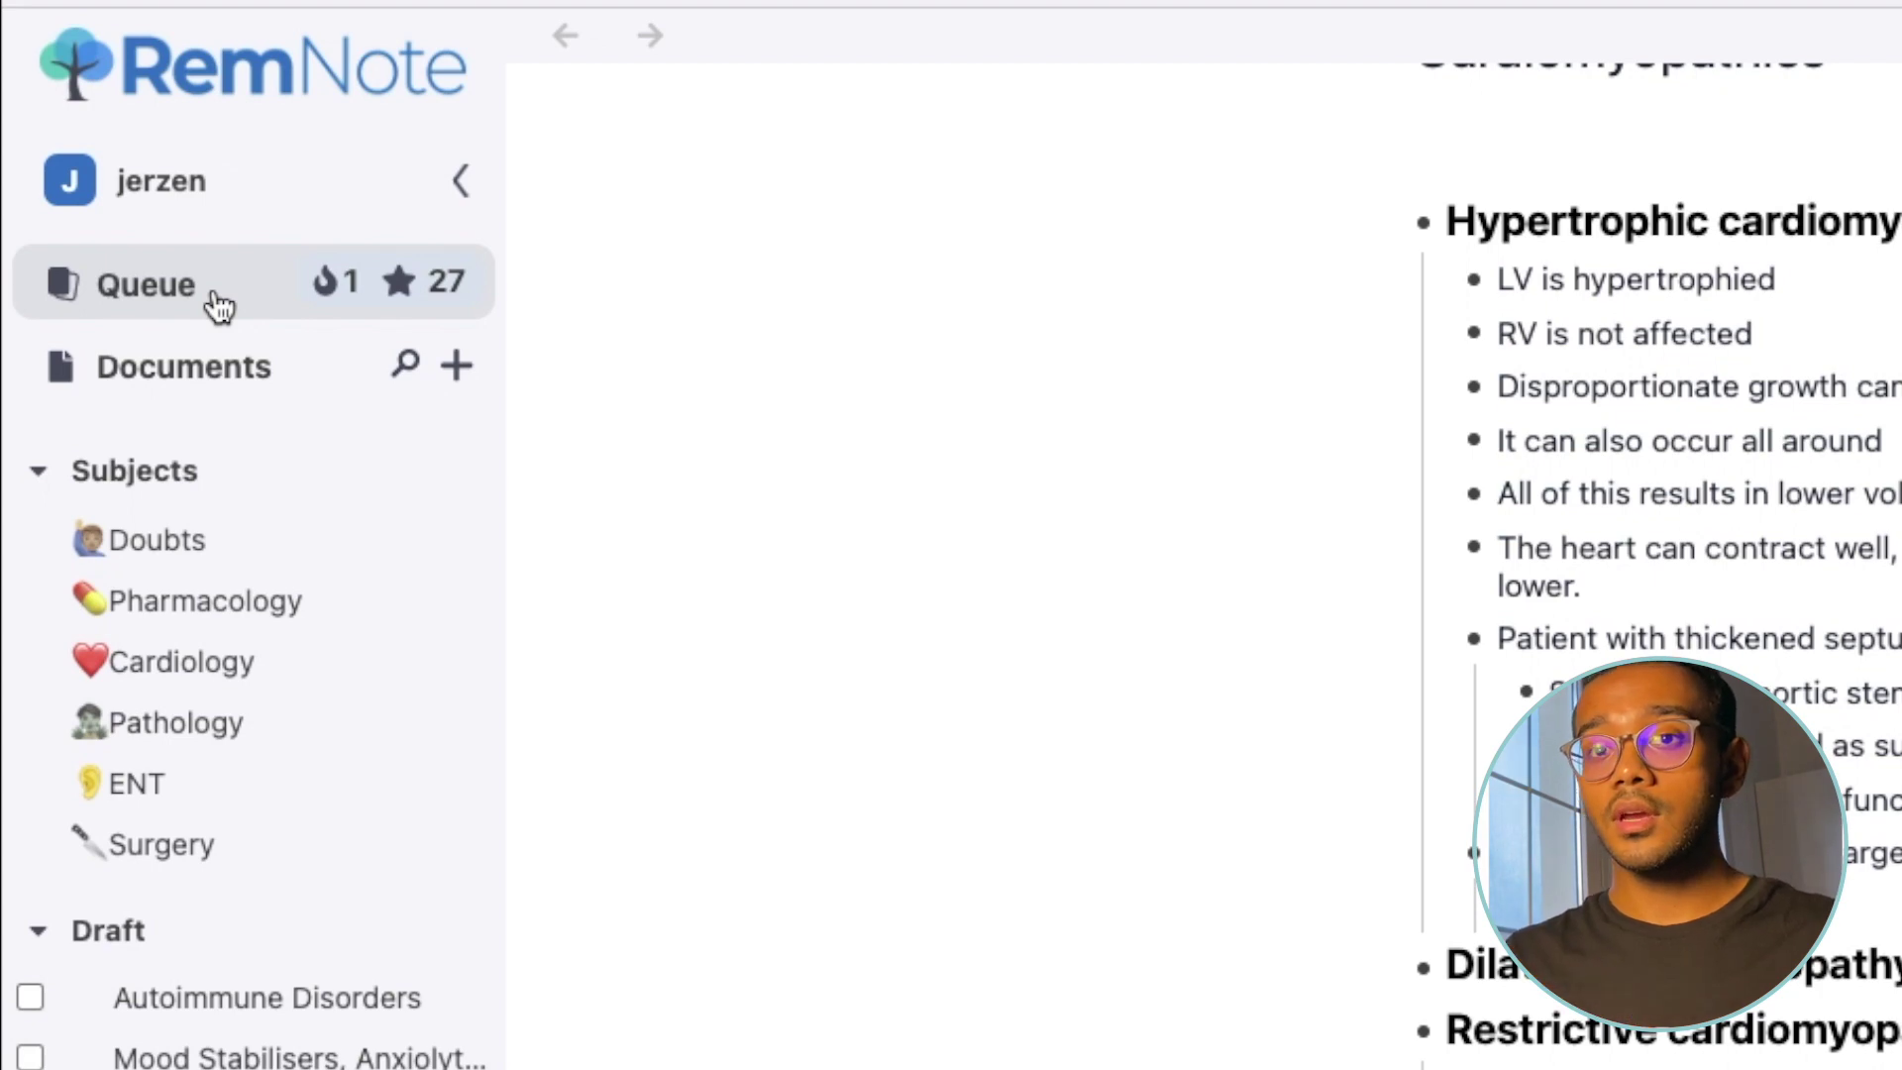
# Step: Open the 28-card review queue, starting with the Antipsychotics Tuberohypophyseal tract card
pyautogui.click(218, 307)
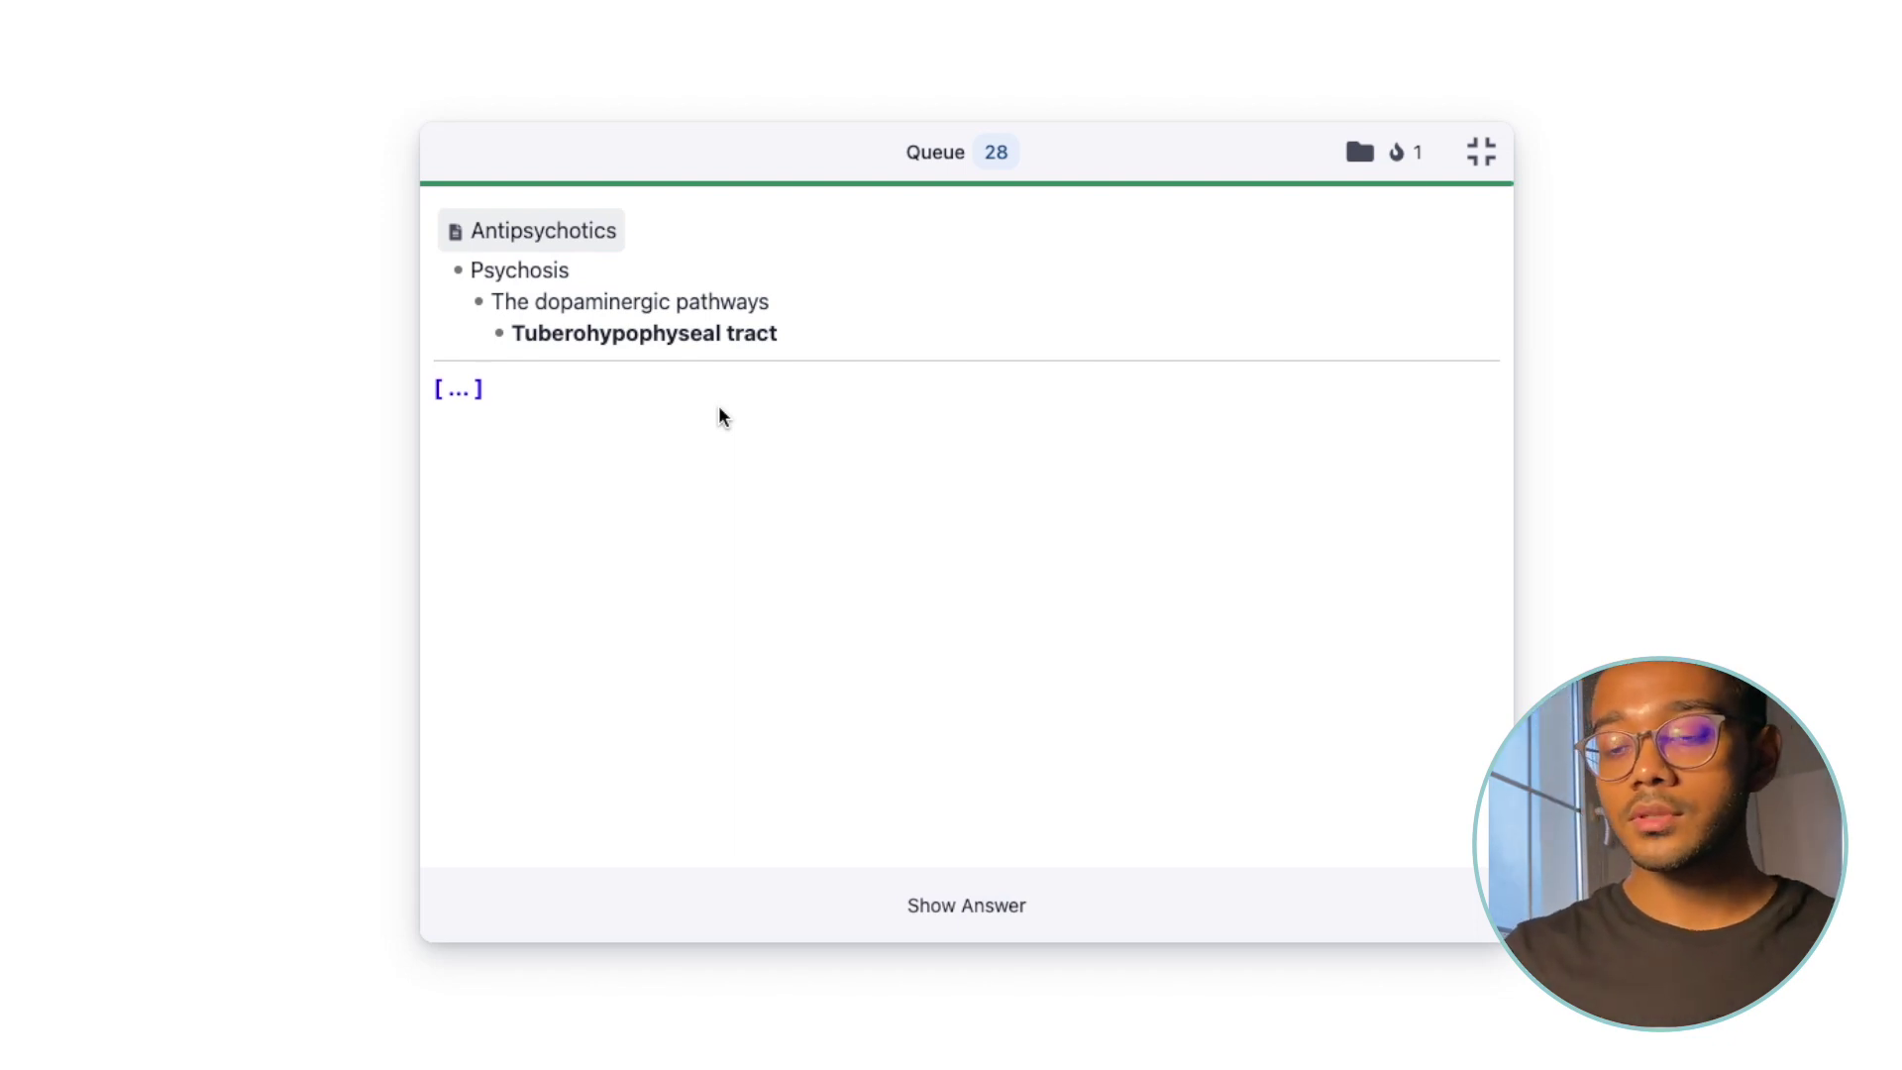
# Step: Reveal and grade the Tuberohypophyseal tract card, advancing to the Clozapine side effects card
pyautogui.press('space')
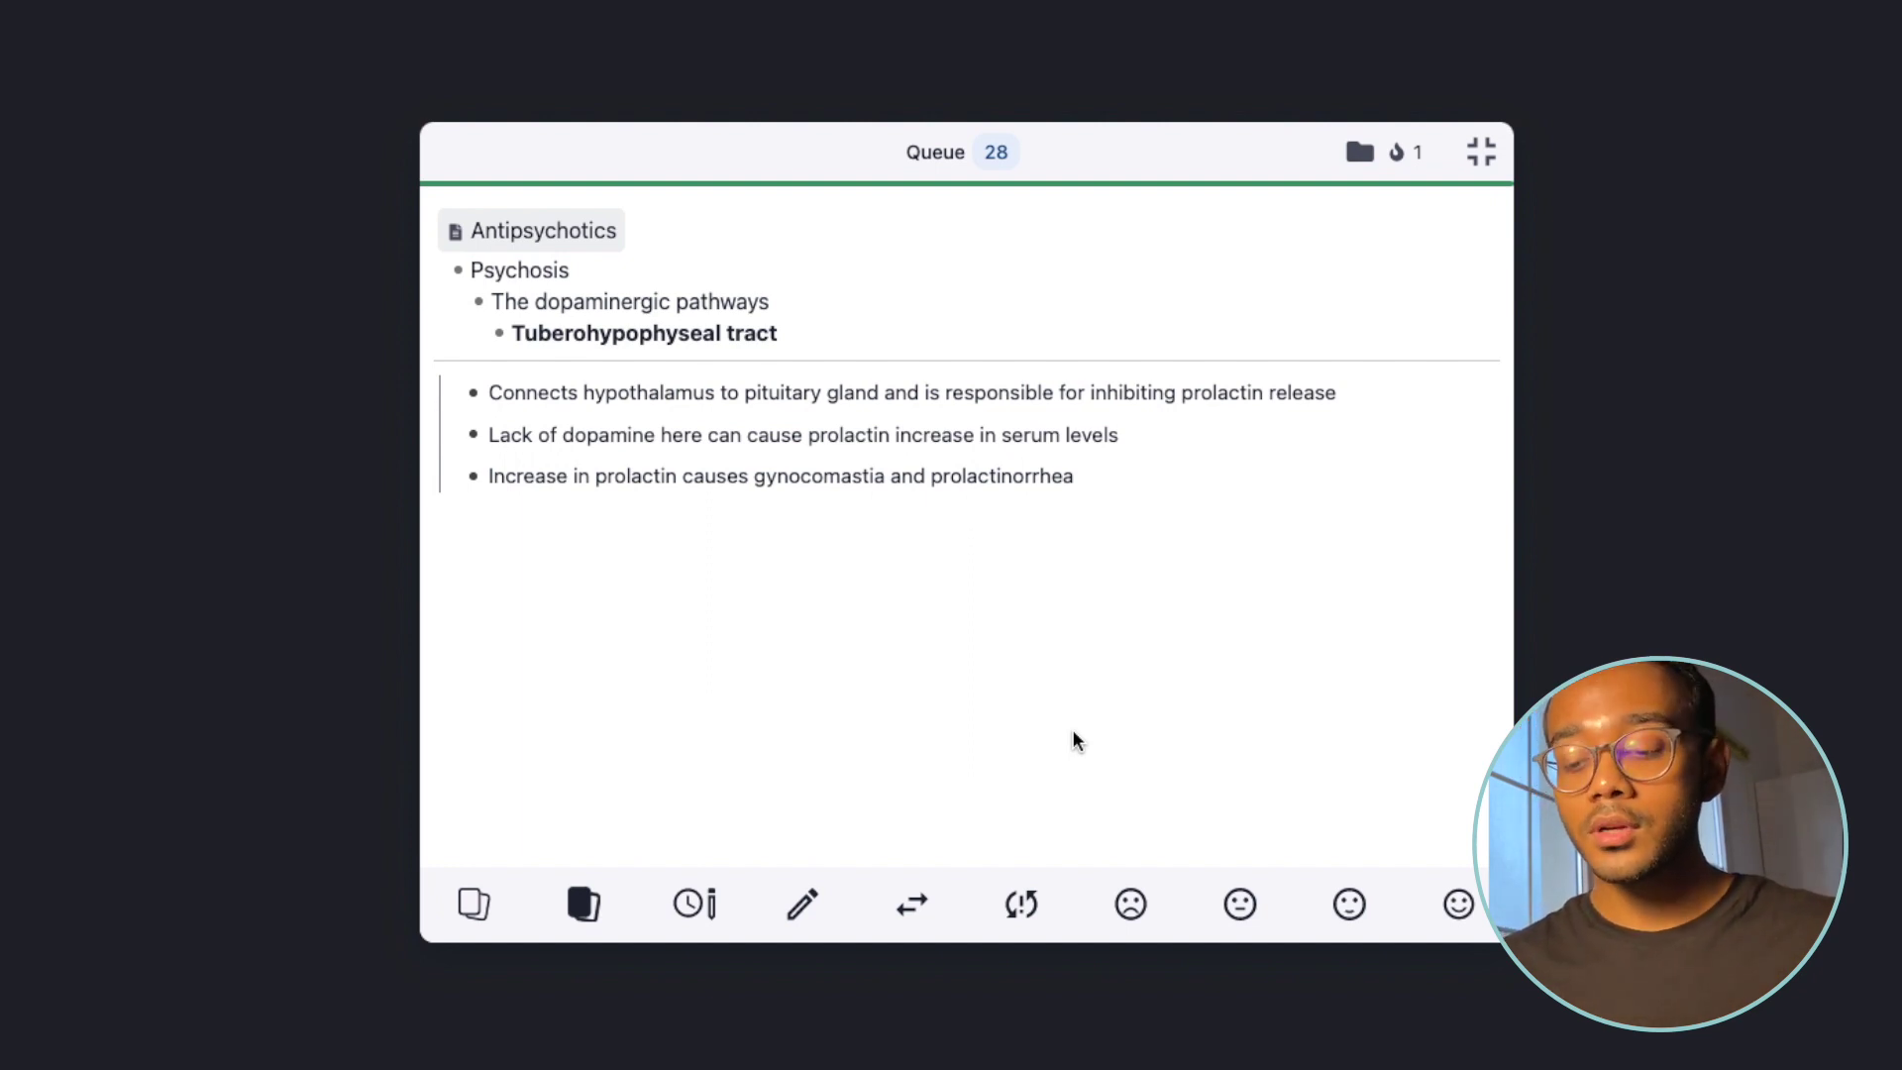
pyautogui.press('space')
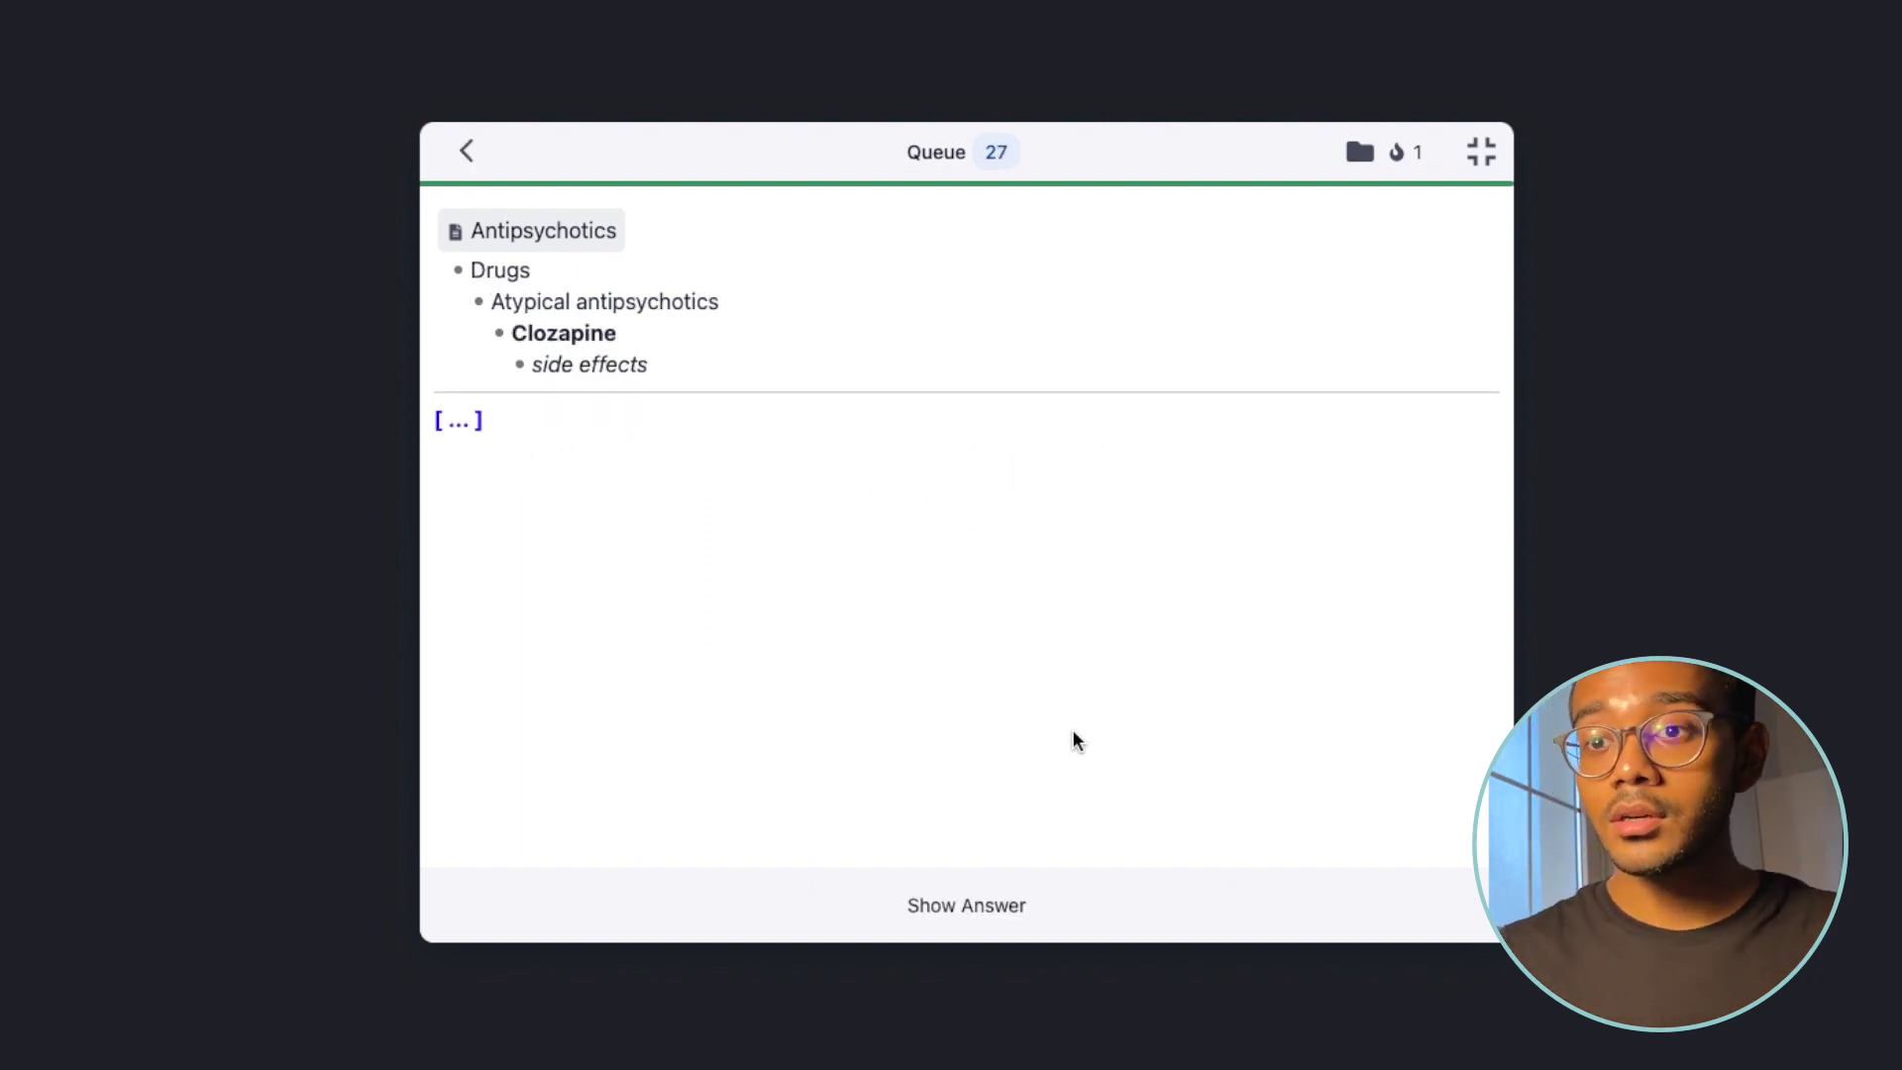